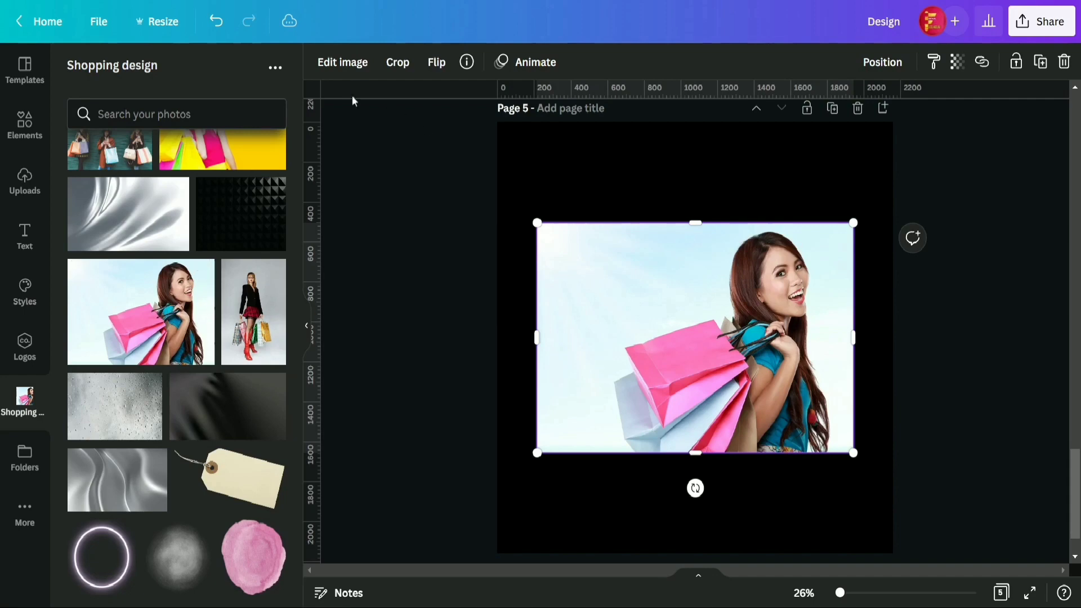
Remove the background from the photo of the woman with shopping bags and flip the cutout horizontally.
left_click(341, 63)
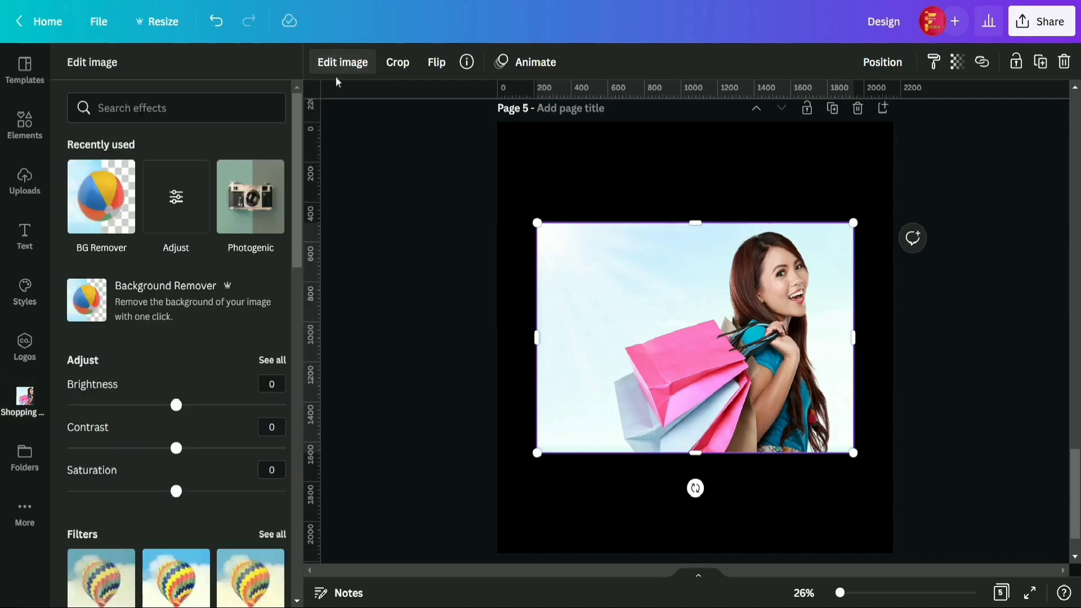
left_click(105, 218)
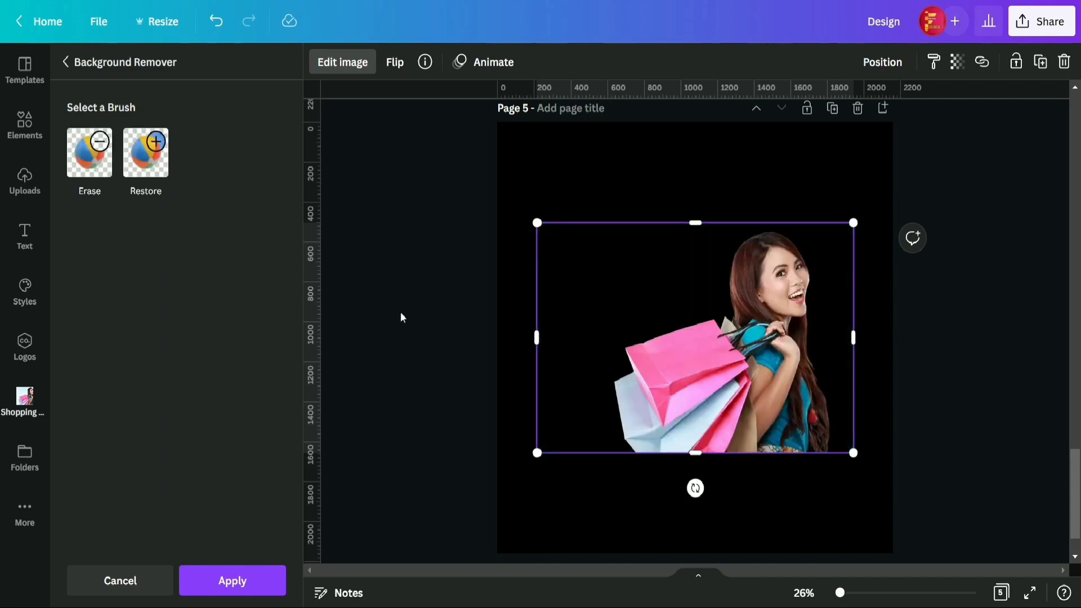
left_click(261, 574)
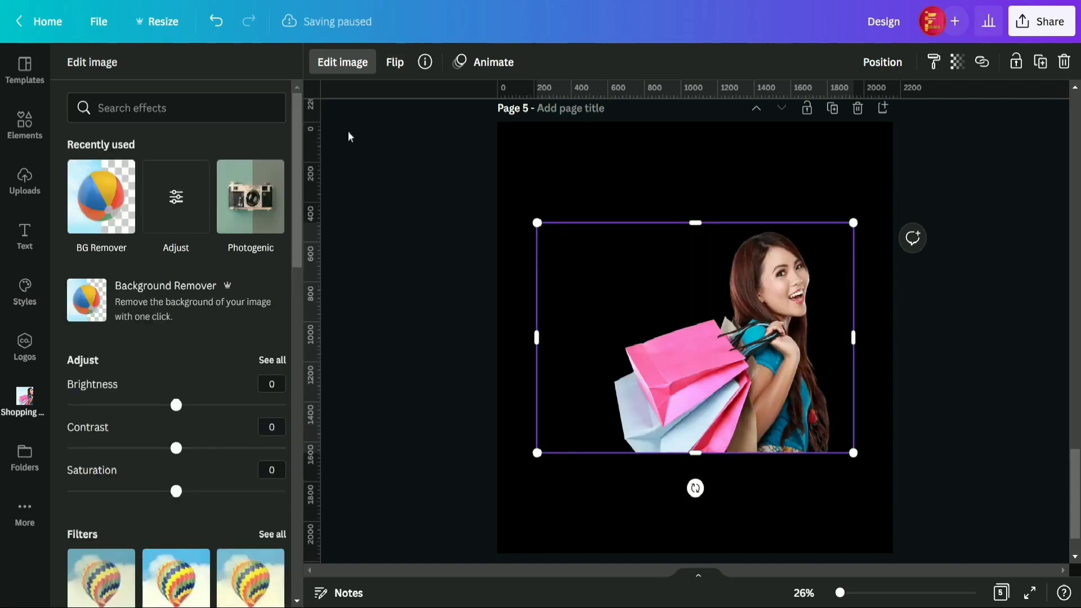
left_click(389, 65)
left_click(433, 106)
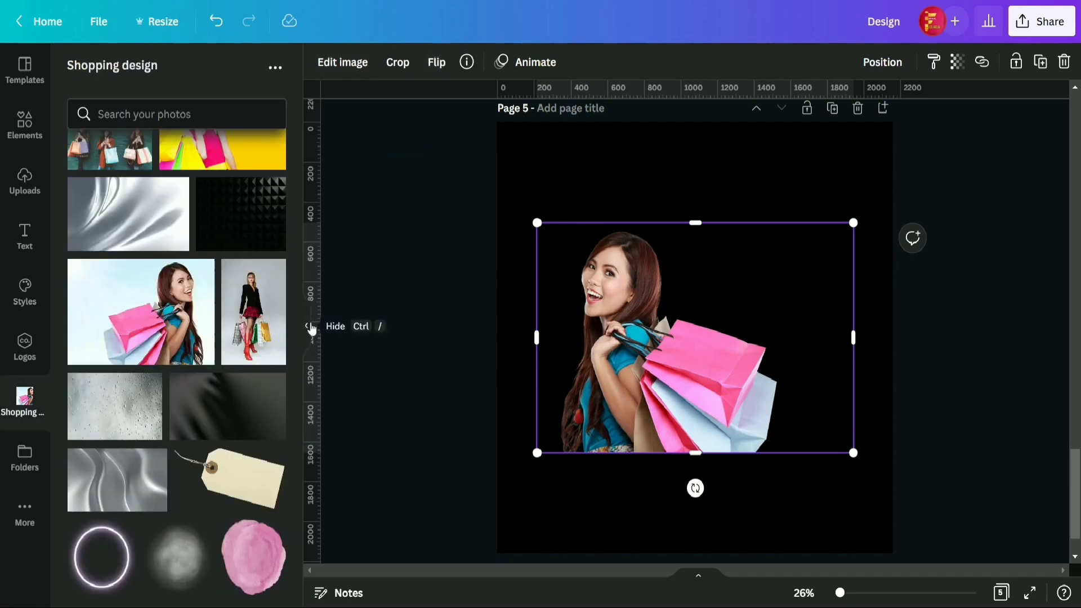
Crop the empty areas on both sides of the woman cutout, enlarge it and place it at the bottom of page 5.
left_click(306, 326)
left_click_drag(407, 337, 427, 337)
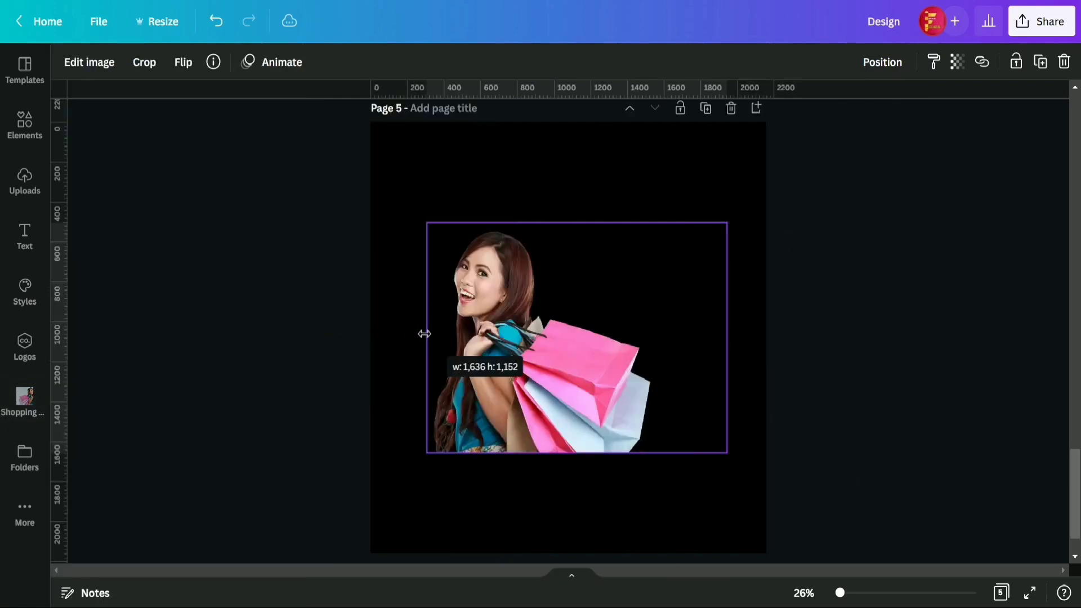
left_click_drag(725, 336, 657, 333)
left_click_drag(656, 450, 760, 543)
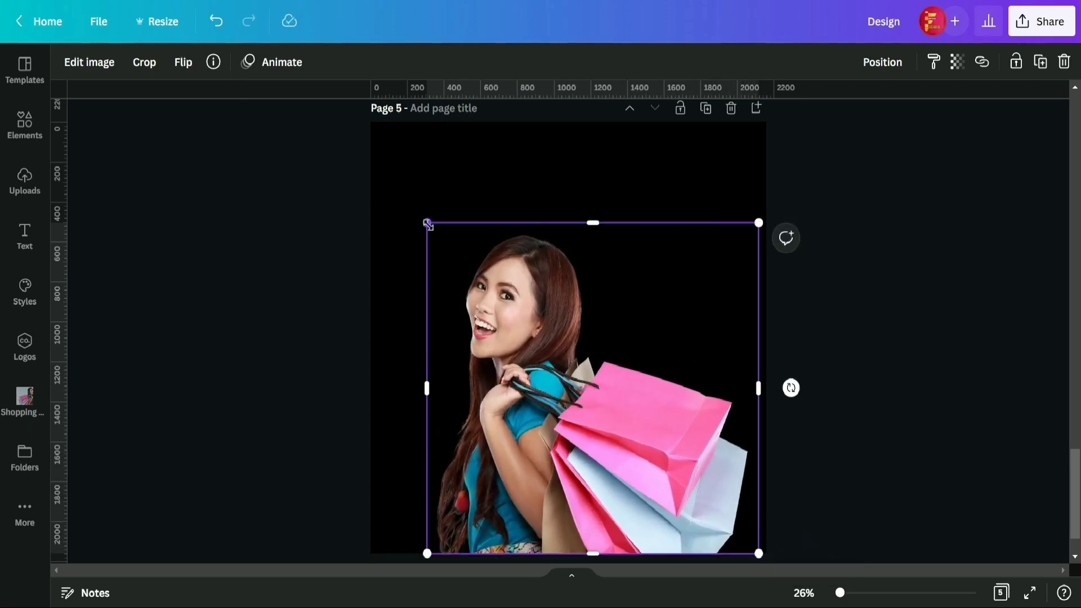
left_click_drag(428, 224, 415, 212)
left_click_drag(569, 319, 551, 313)
left_click(876, 265)
View the title and details of the original shopping girl photo in the Shopping design folder.
left_click(24, 401)
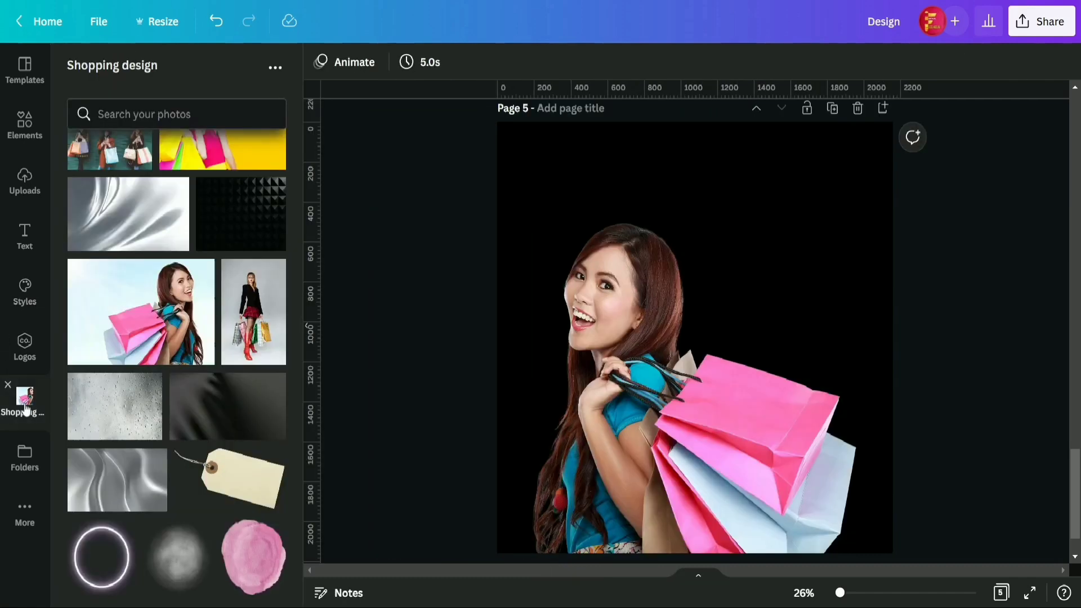
left_click(203, 273)
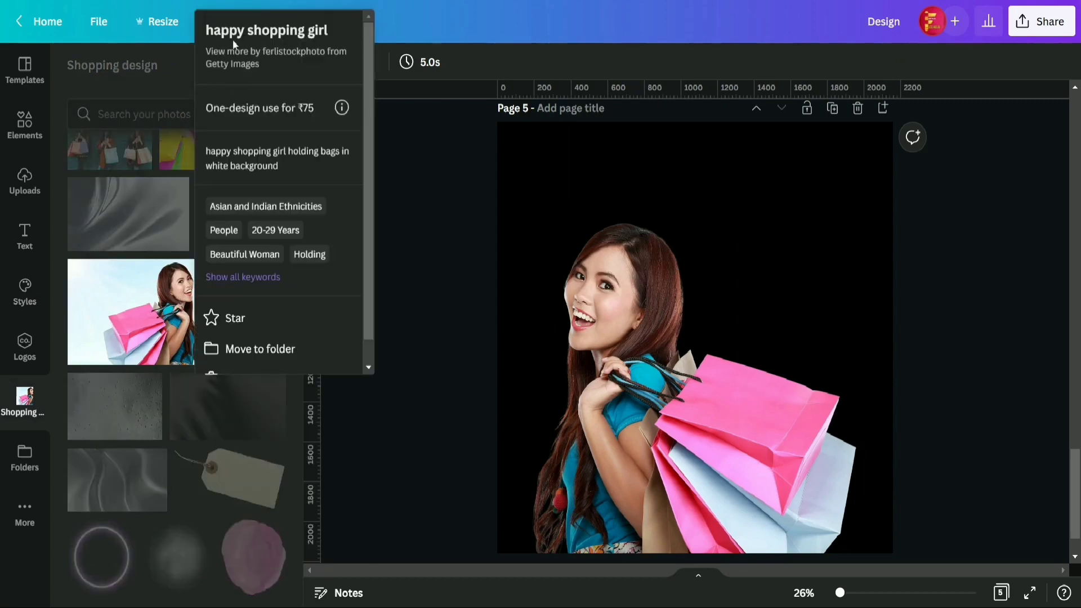
left_click(448, 319)
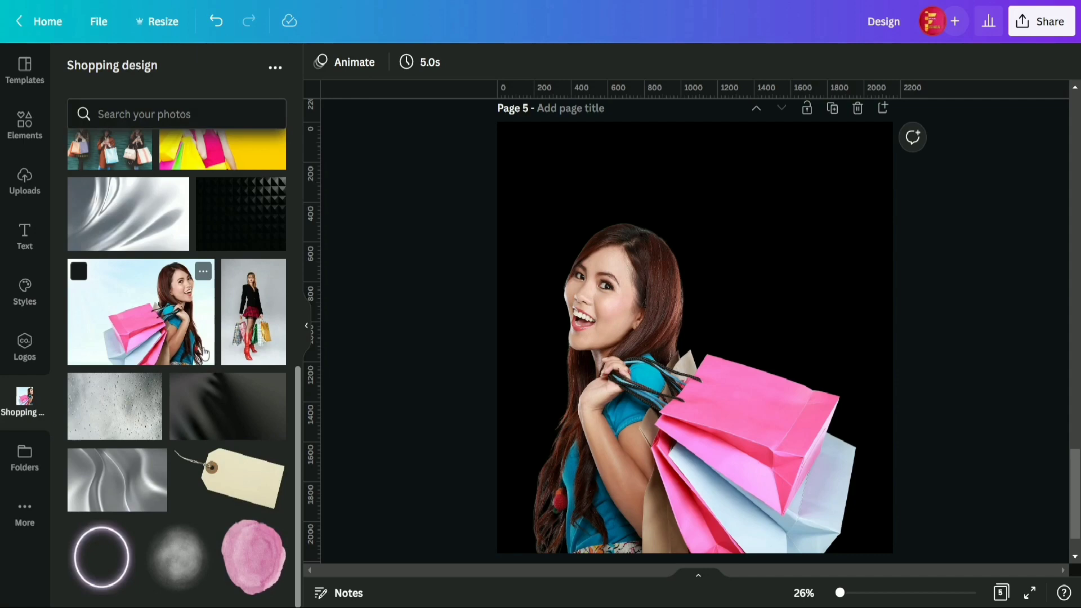
Check the details of the Purple Neon Circle Illusion graphic and add it to page 5.
left_click(125, 533)
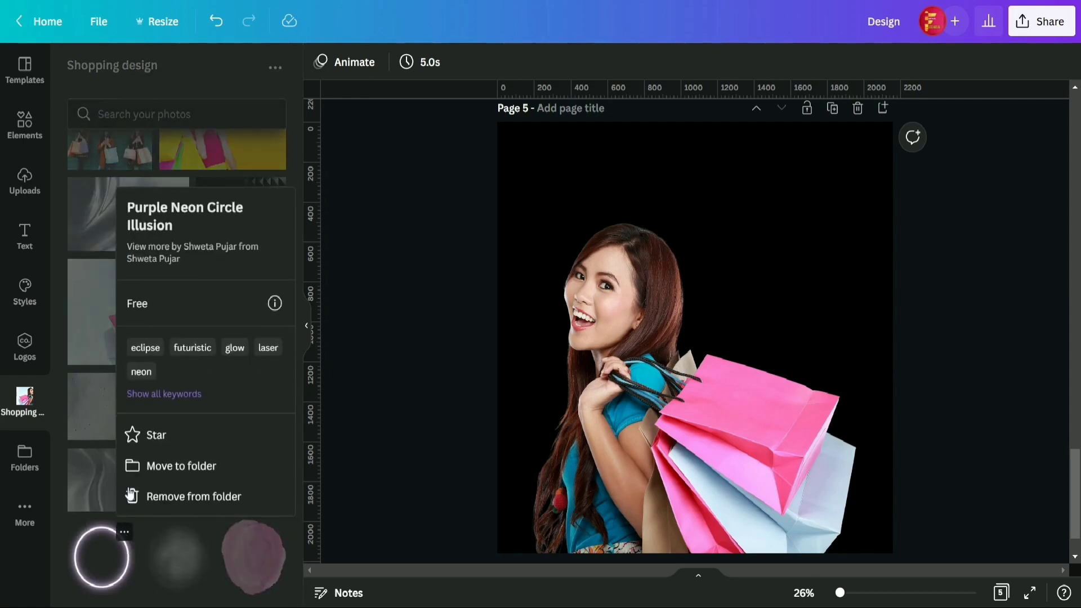
left_click(104, 550)
left_click(106, 555)
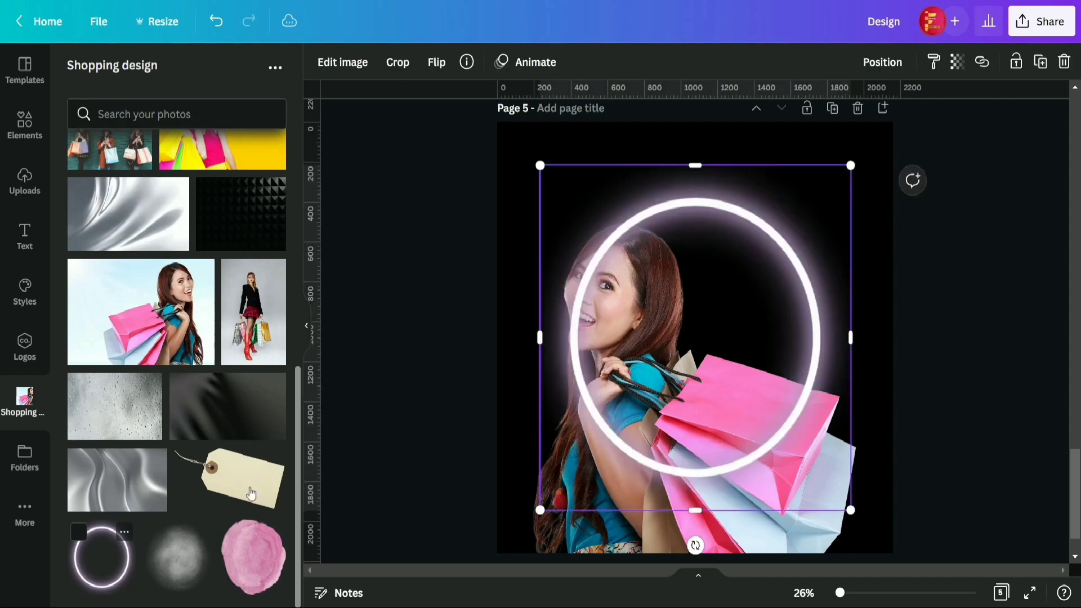
left_click(396, 332)
left_click(309, 326)
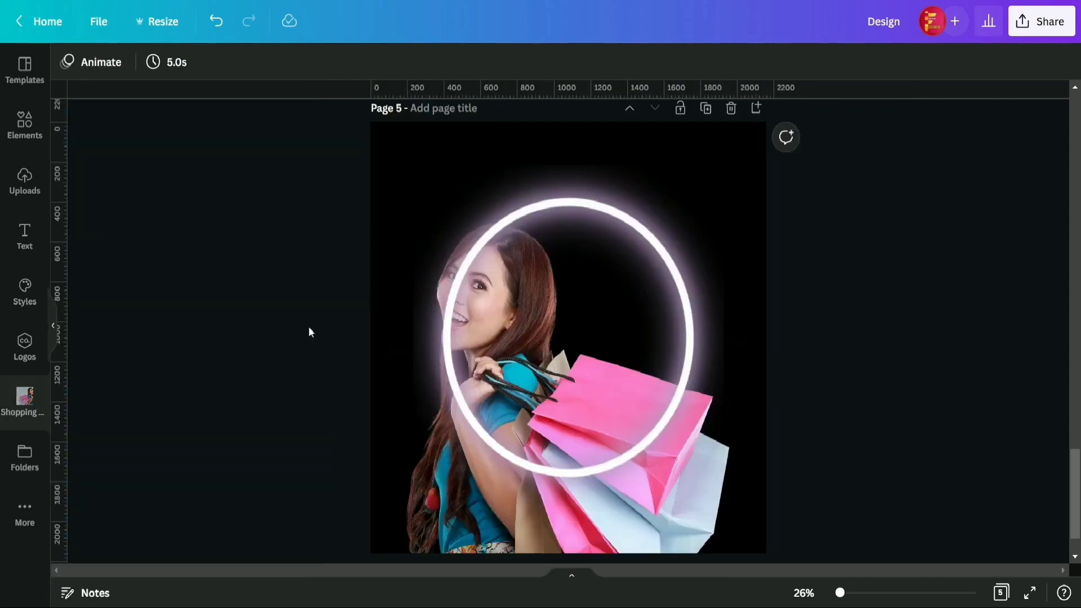
Enlarge the neon circle around the woman and send it backward so that it sits behind her.
left_click(548, 310)
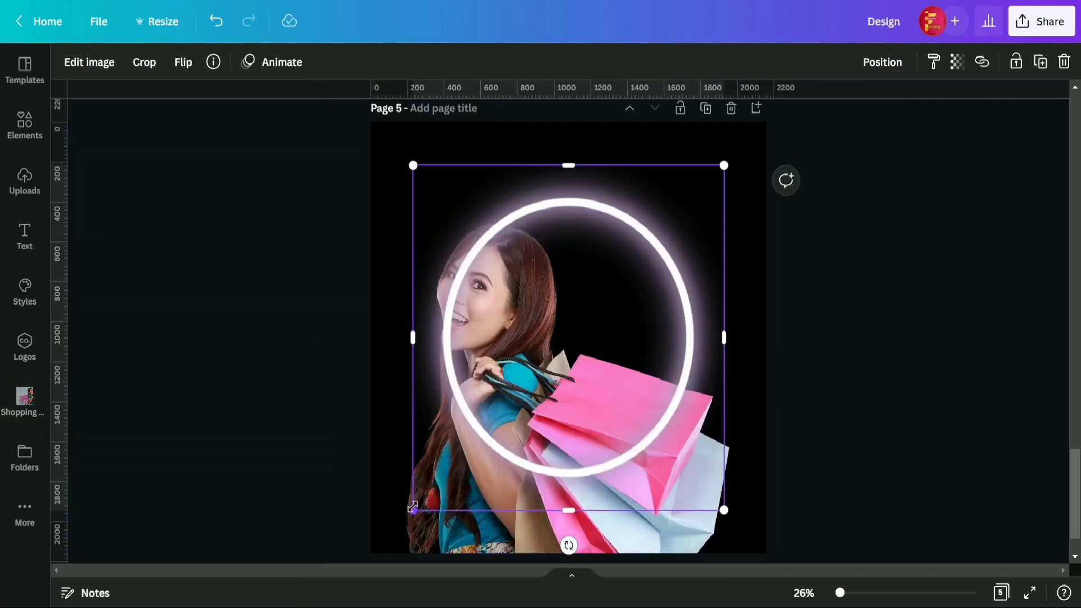
left_click_drag(412, 507, 375, 551)
left_click_drag(578, 292, 591, 291)
right_click(607, 270)
left_click(656, 384)
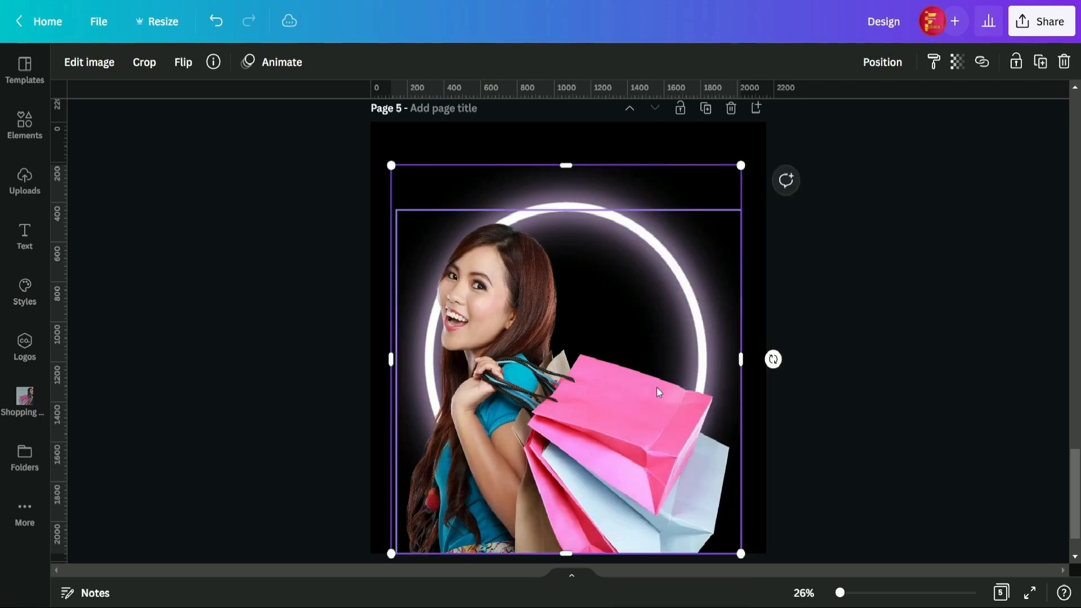
Enlarge the neon circle graphic until its frame nearly fills the page and center it horizontally.
left_click(859, 247)
left_click(676, 260)
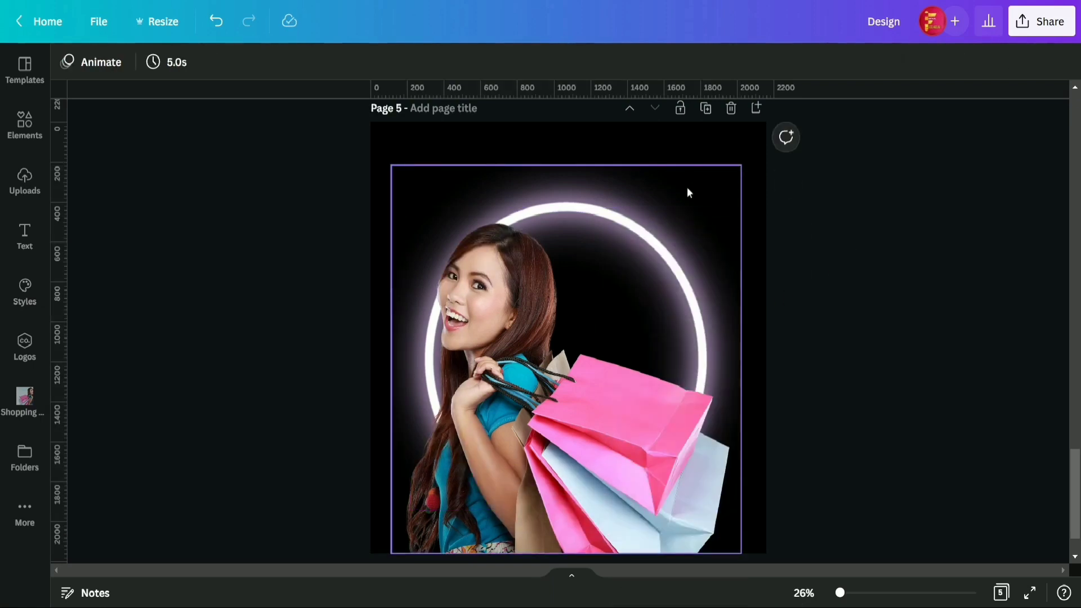
left_click_drag(391, 166, 370, 143)
left_click_drag(737, 145, 762, 132)
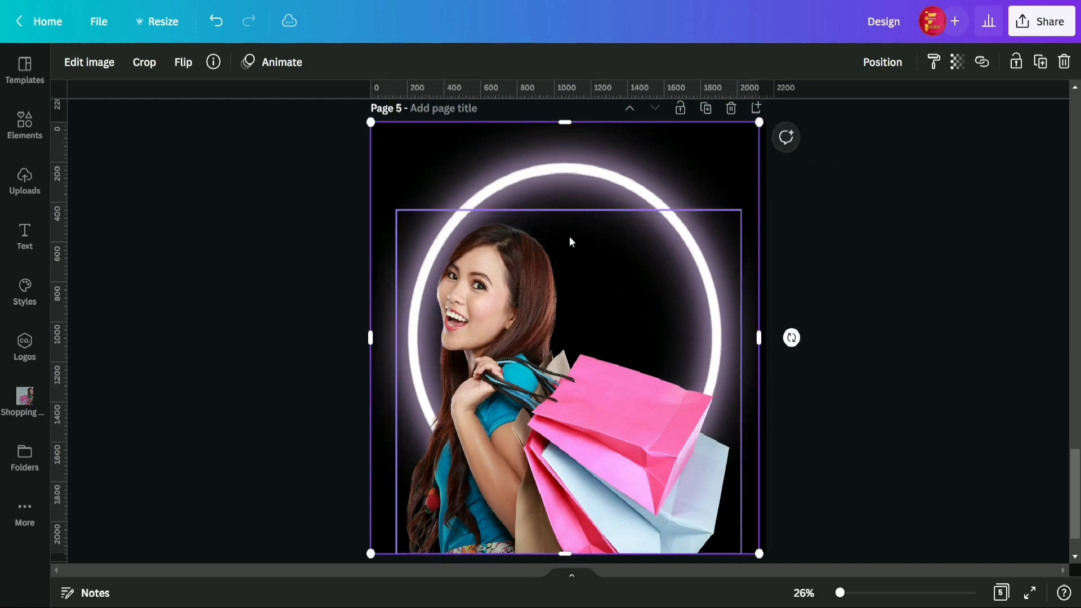
left_click(570, 236)
left_click_drag(602, 144, 606, 146)
left_click(884, 215)
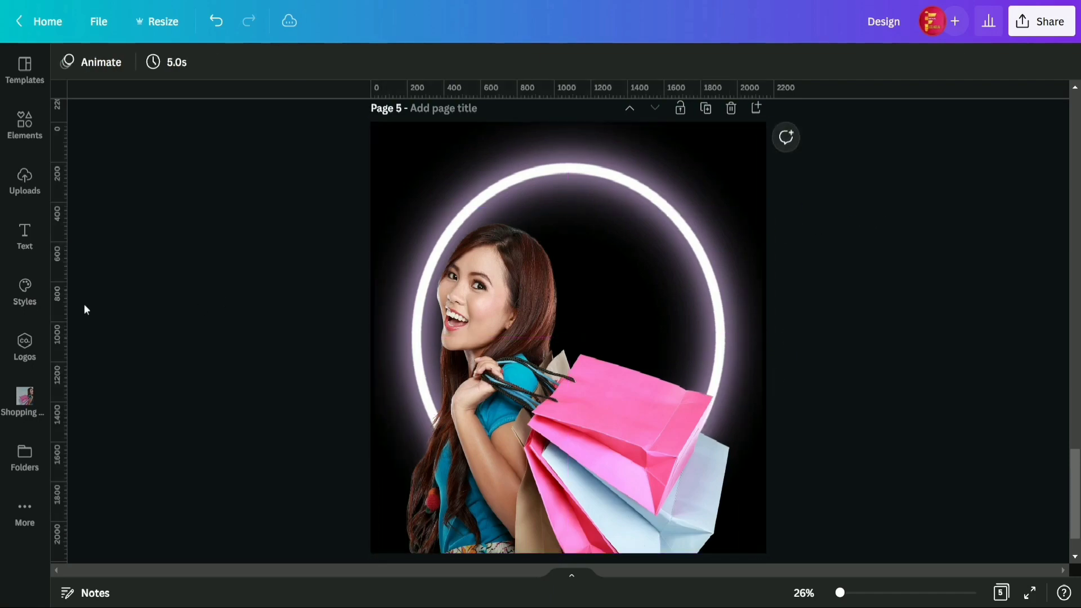
Check the details of the pink watercolor round shape, add it to page 5 and send it backward behind the woman.
left_click(36, 401)
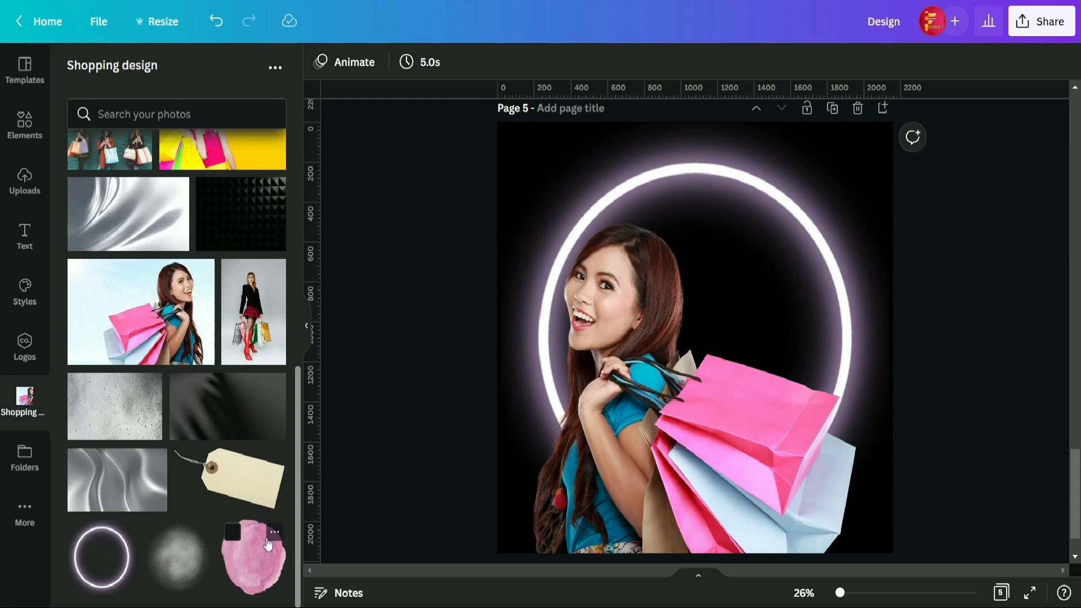
left_click(276, 533)
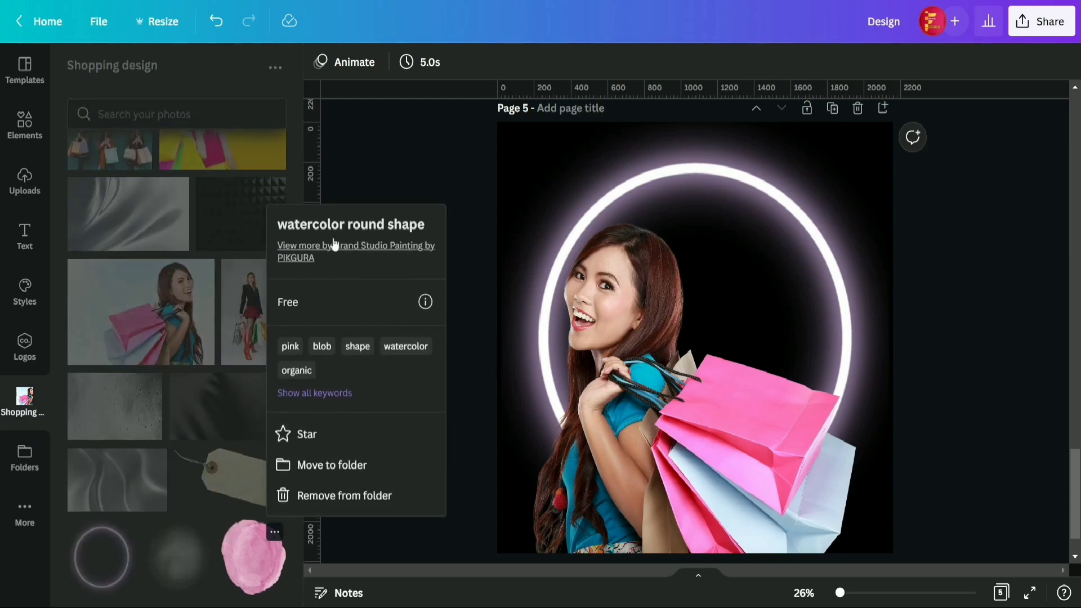
left_click(251, 562)
left_click(249, 549)
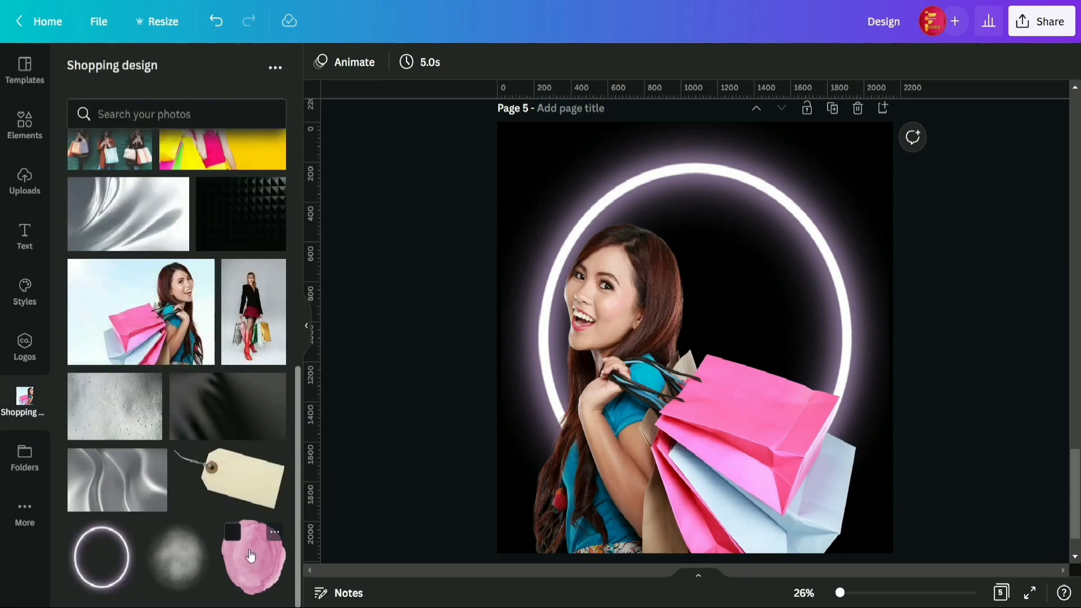
left_click(309, 329)
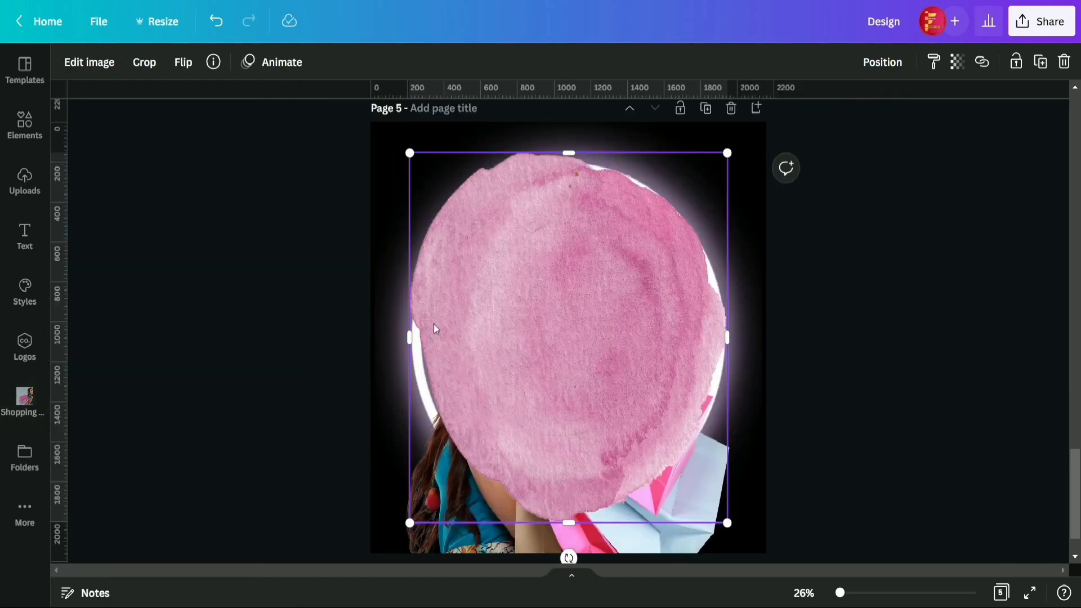
right_click(546, 292)
left_click(591, 384)
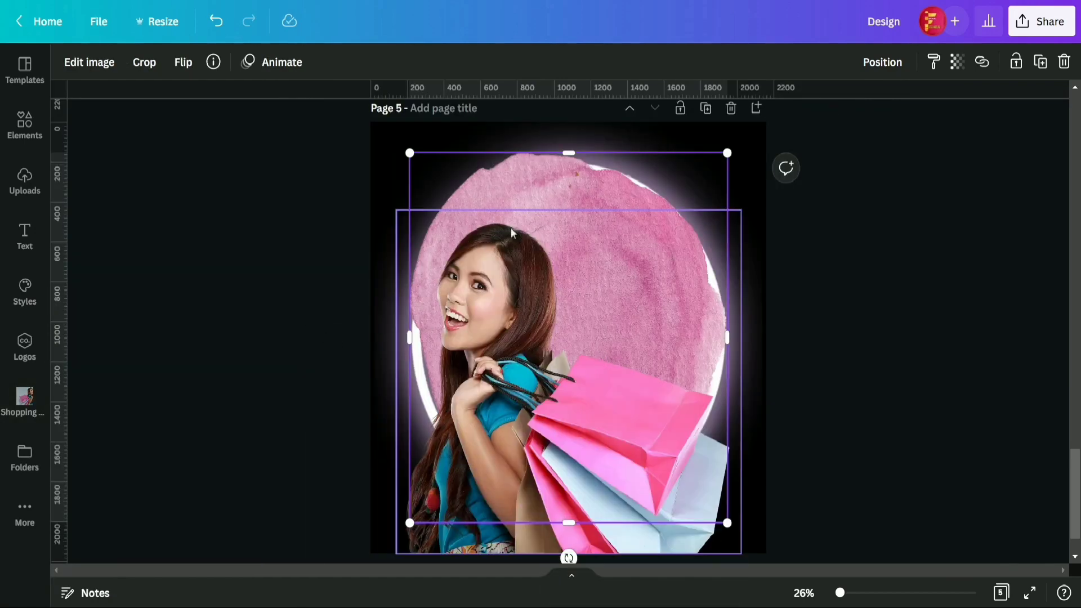
Resize the pink watercolor shape from its corners to fit it roughly within the neon circle.
left_click_drag(411, 153, 427, 182)
left_click_drag(727, 177, 715, 184)
left_click_drag(430, 190, 424, 182)
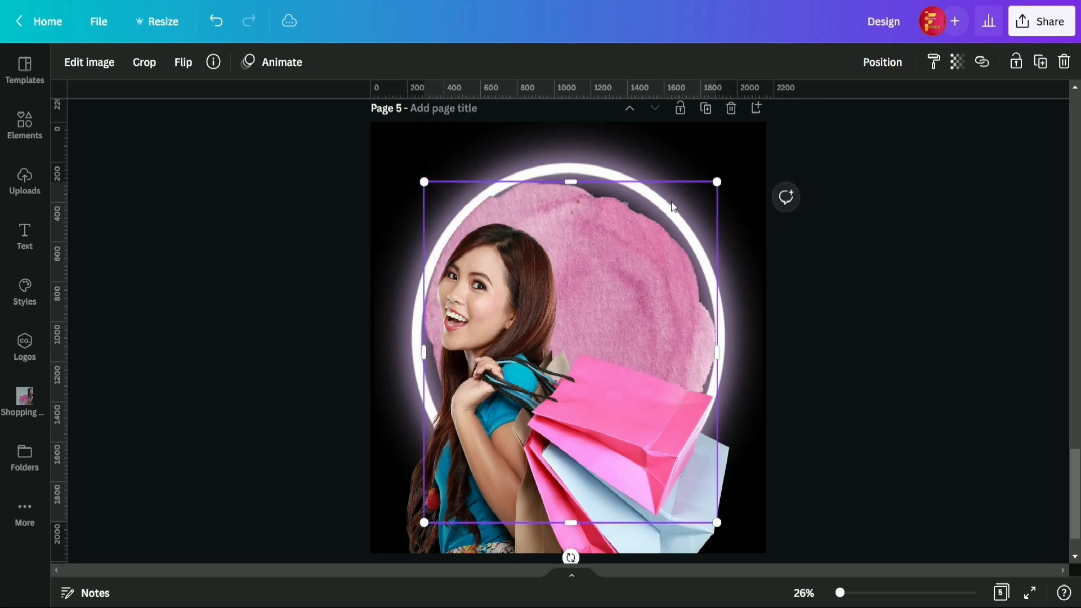
left_click_drag(717, 180, 736, 160)
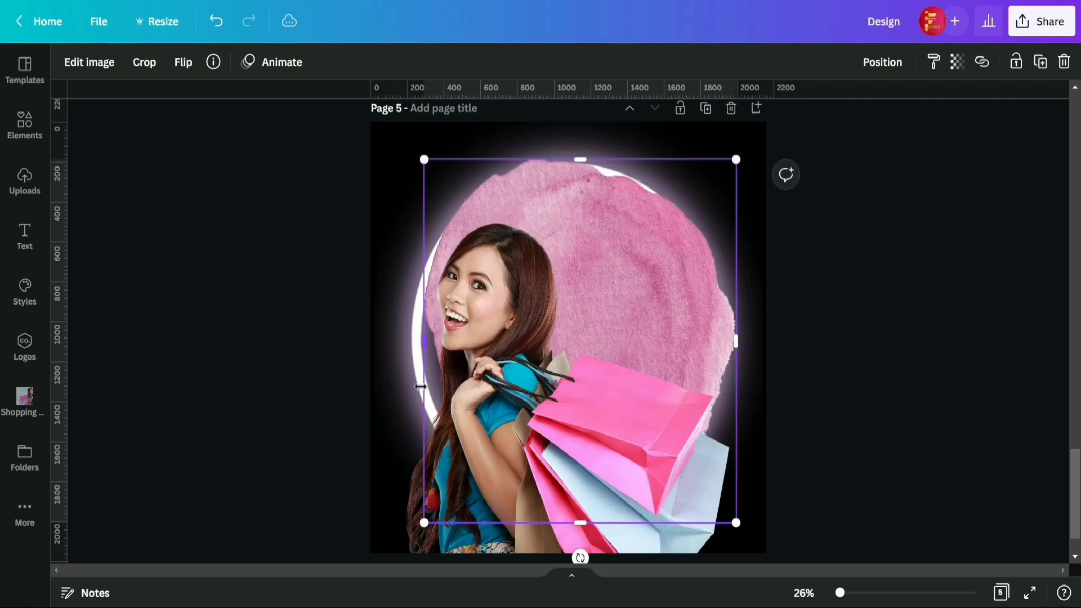
left_click_drag(424, 523, 404, 545)
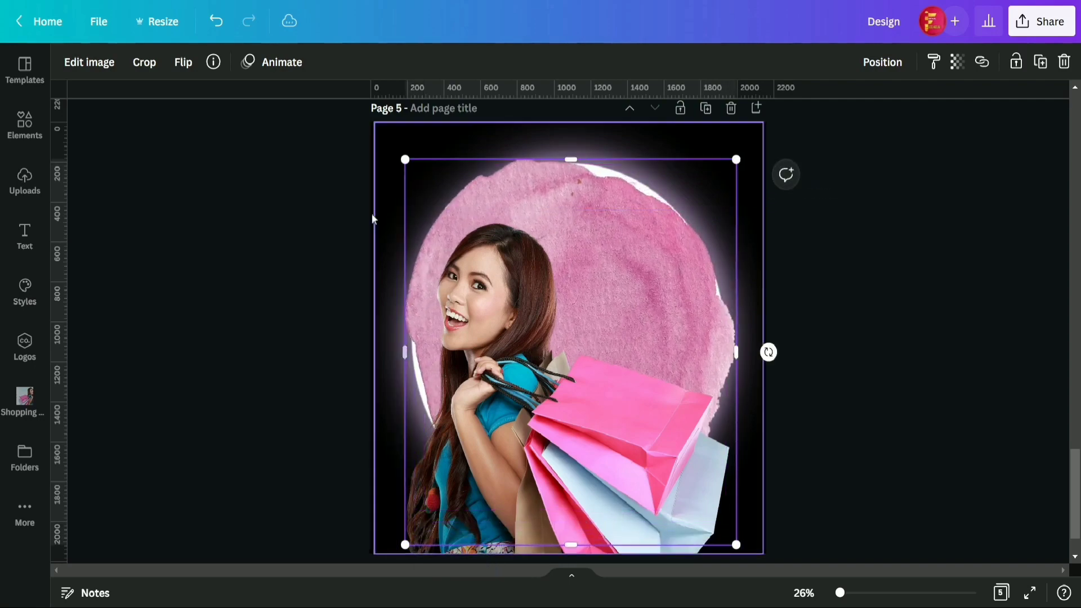
left_click_drag(404, 160, 420, 177)
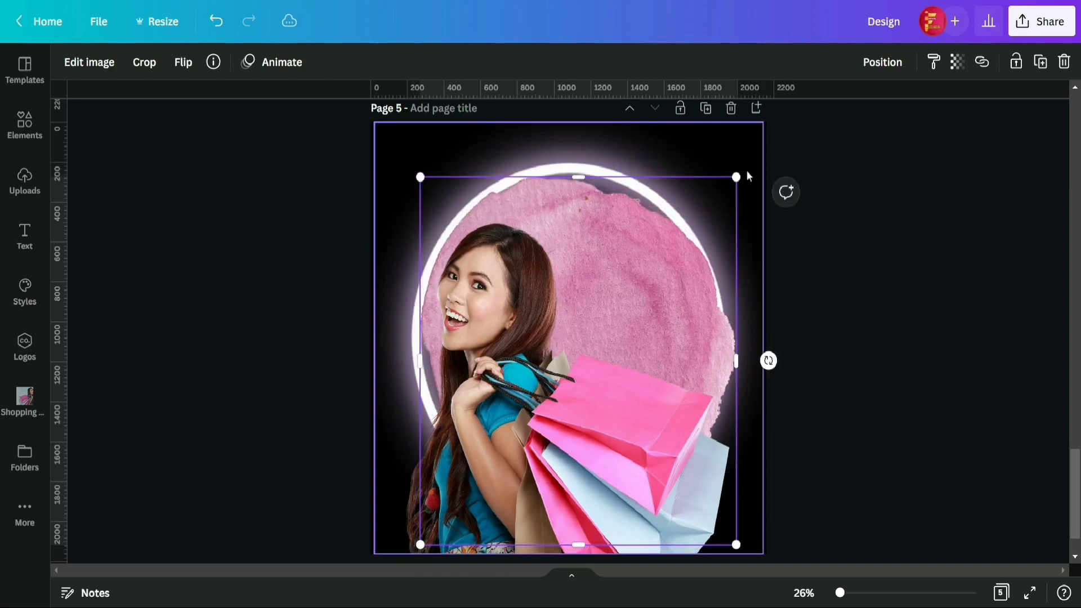
left_click_drag(736, 177, 715, 187)
Shrink the neon circle slightly and shift it sideways to align it with the watercolor shape.
left_click(597, 165)
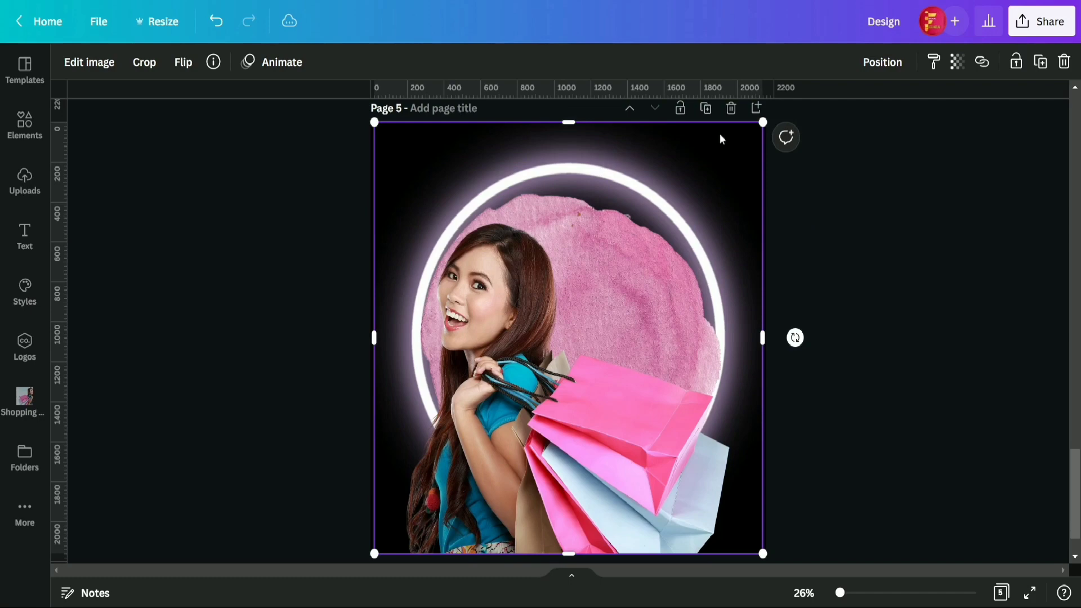
mouse_move(760, 123)
left_mouse_down()
mouse_move(746, 137)
mouse_move(757, 133)
left_mouse_up()
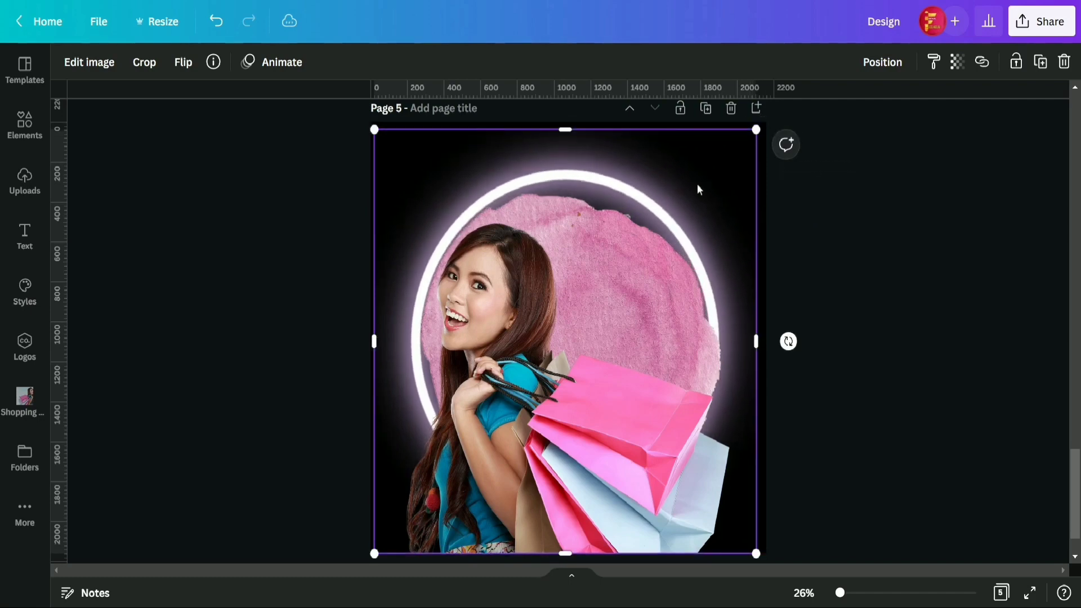
left_click_drag(698, 188, 737, 182)
left_click(887, 192)
Send the pink watercolor shape backward so that it sits behind the neon circle.
left_click(623, 197)
right_click(644, 238)
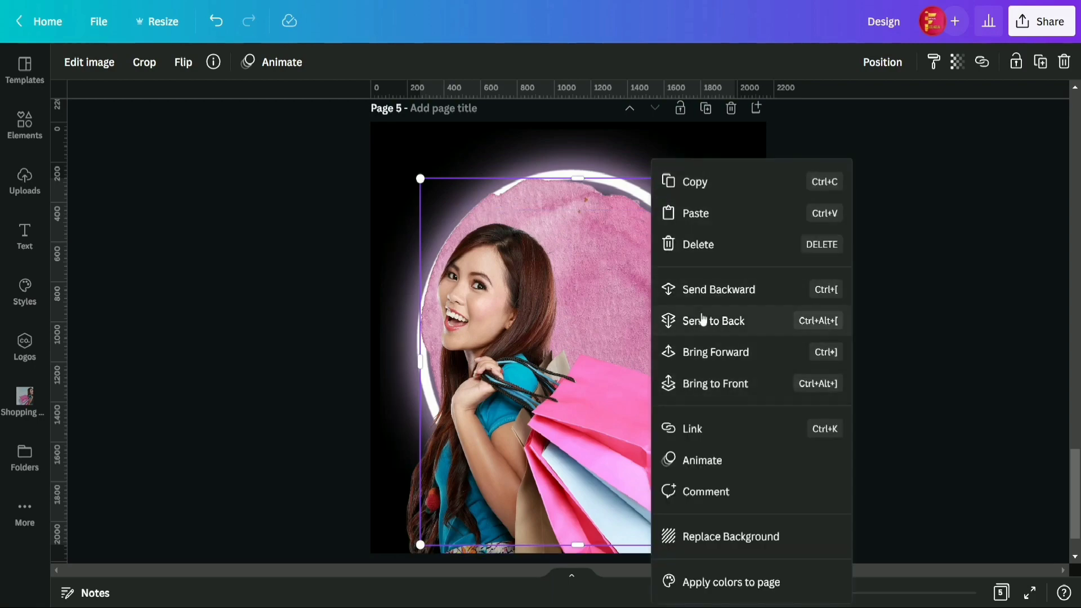
left_click(706, 296)
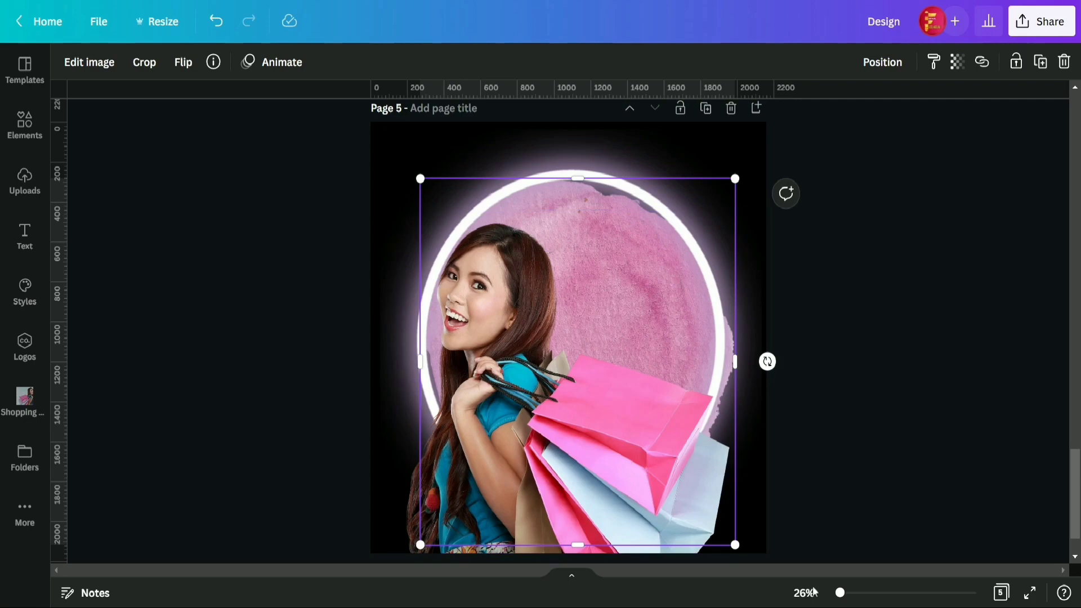
Group the woman, the neon circle and the pink watercolor shape together.
scroll(568, 327, "down", 2)
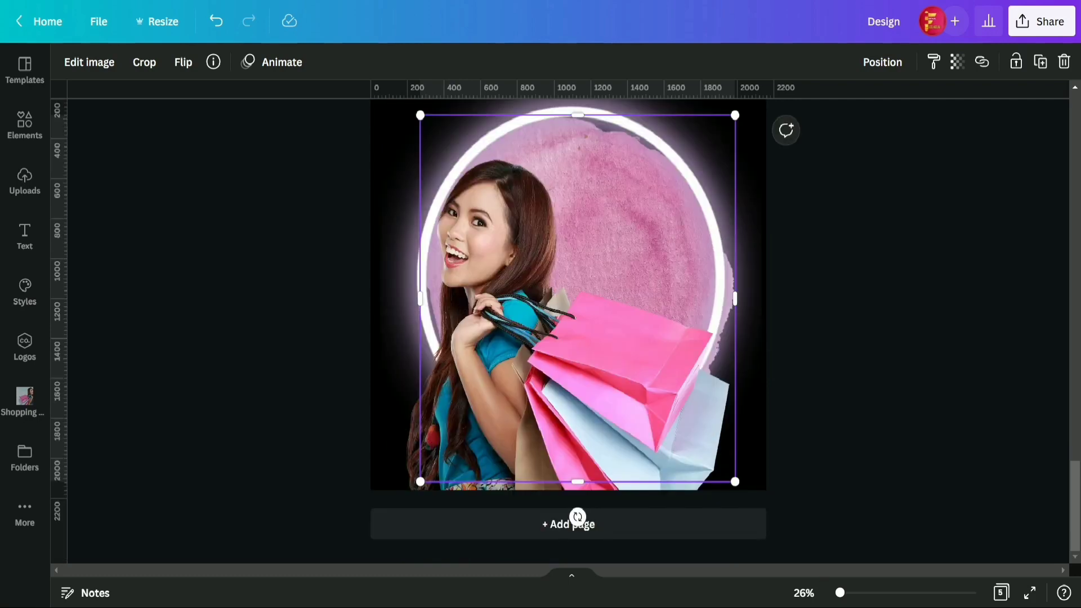
left_click(822, 301)
left_click(690, 255)
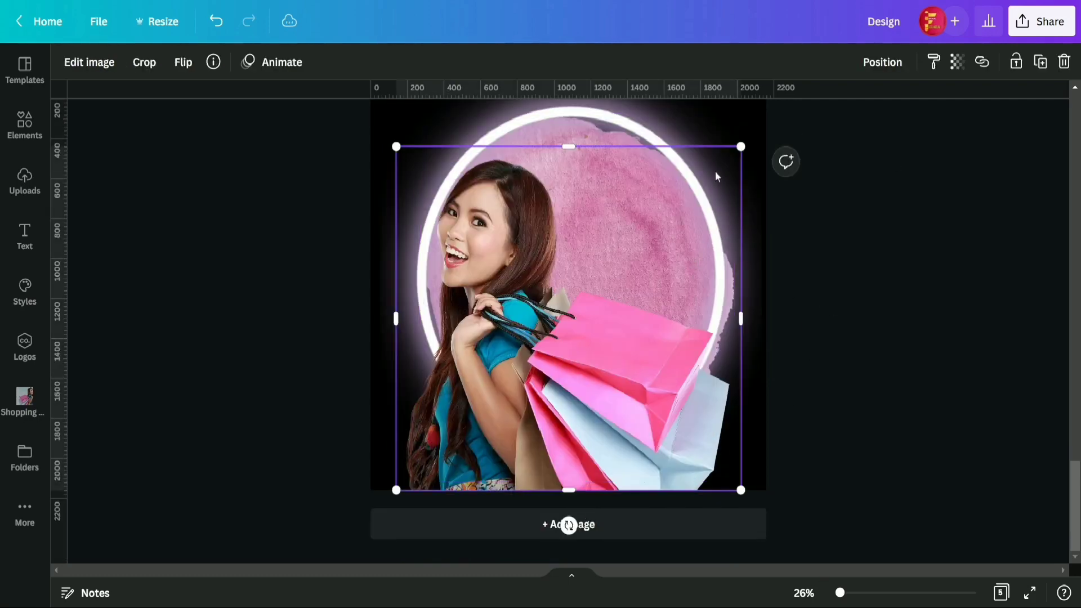
left_click(647, 125)
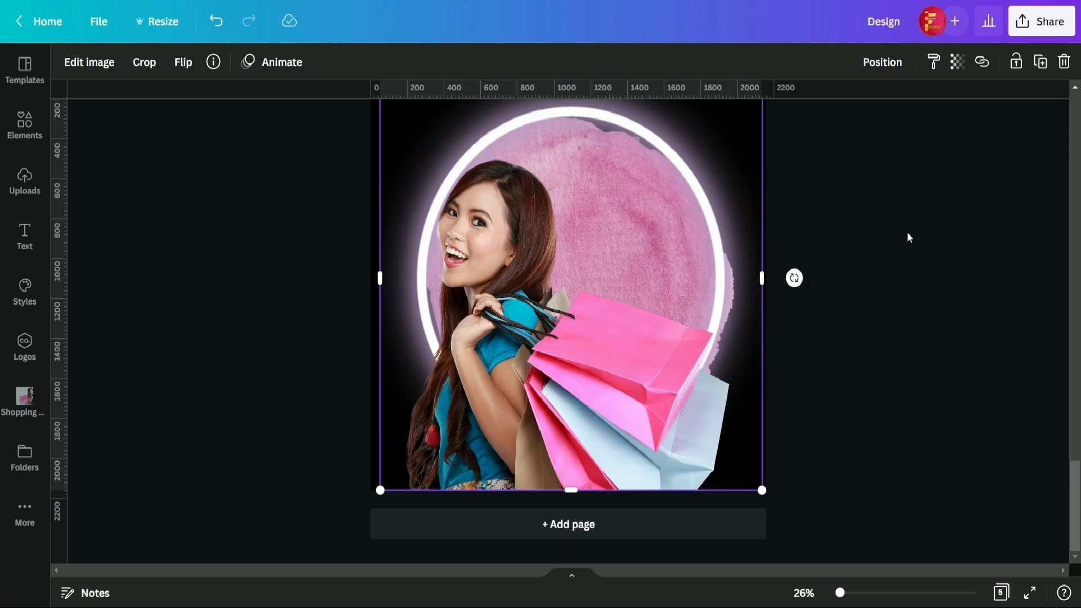
left_click(907, 232)
scroll(810, 324, "up", 4)
left_click_drag(809, 320, 687, 281)
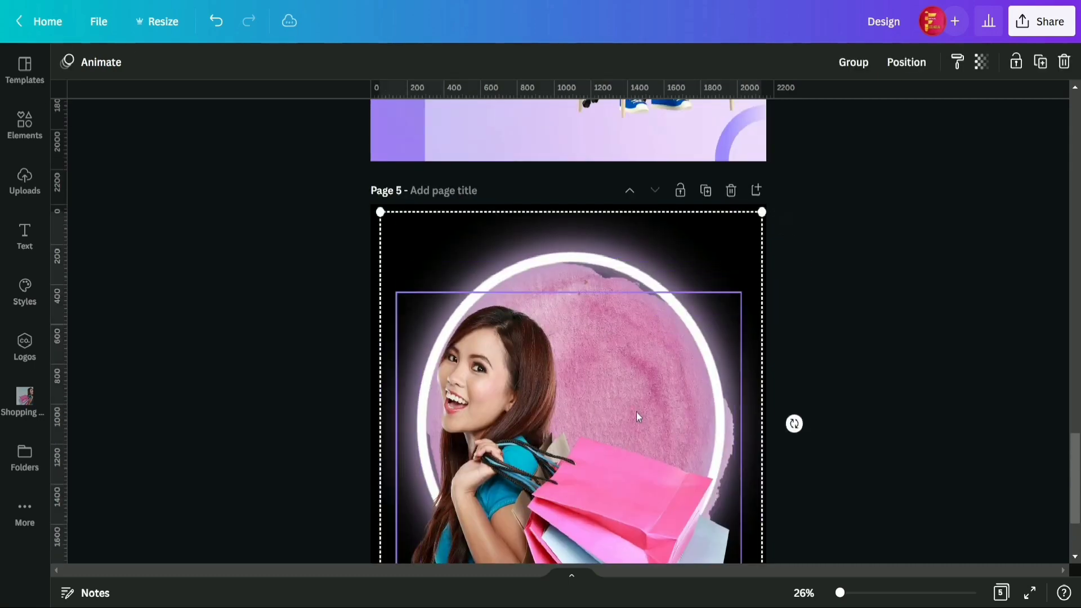
left_click(853, 62)
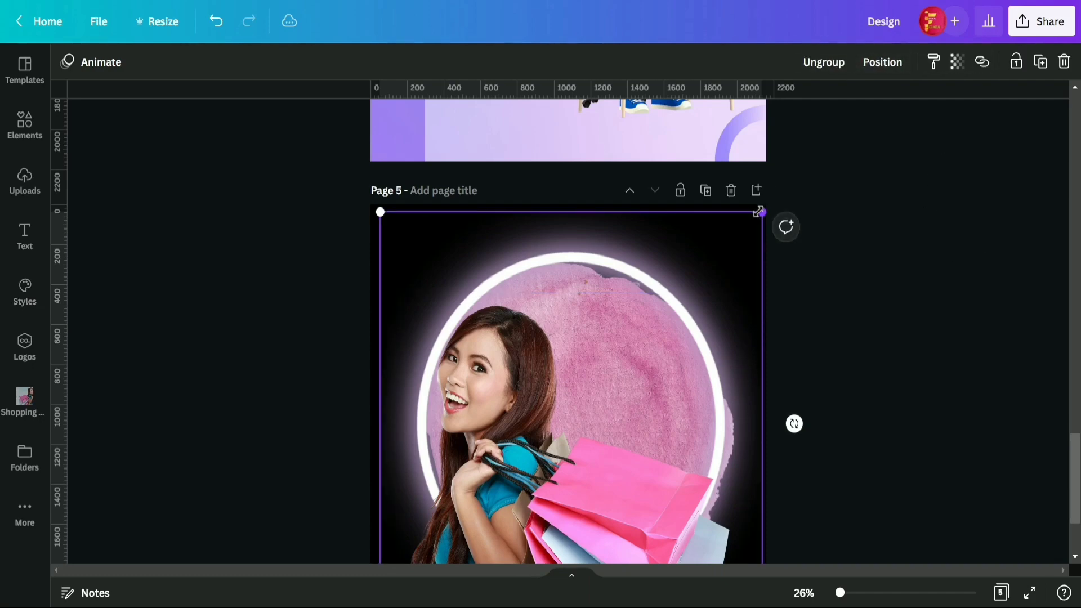
Shrink the grouped neon circle and pink watercolor shape slightly so that the glow fits within the page.
left_click_drag(762, 211, 737, 243)
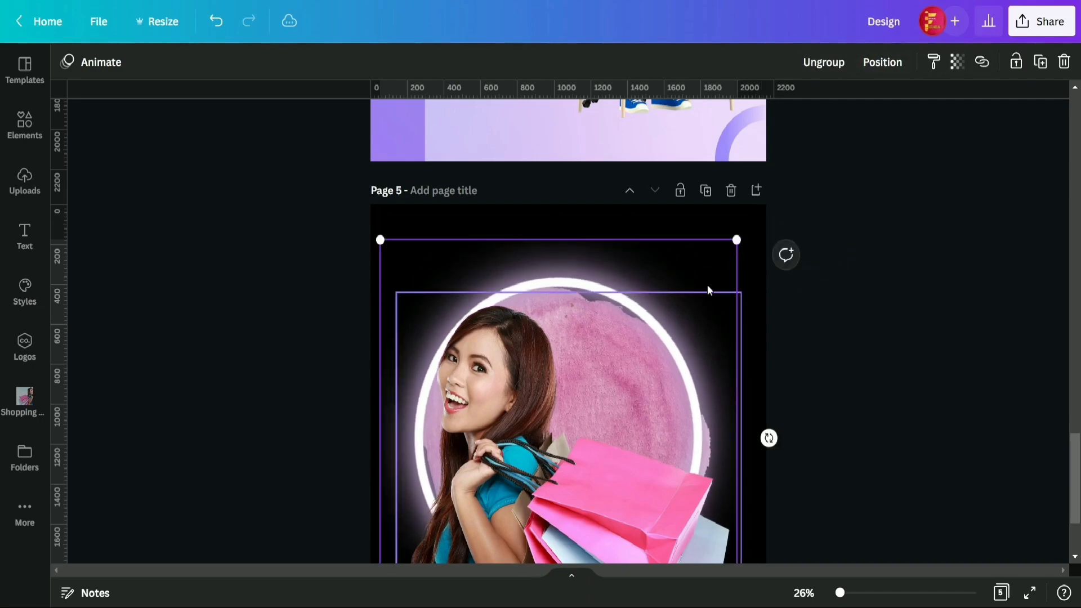
left_click_drag(707, 285, 768, 222)
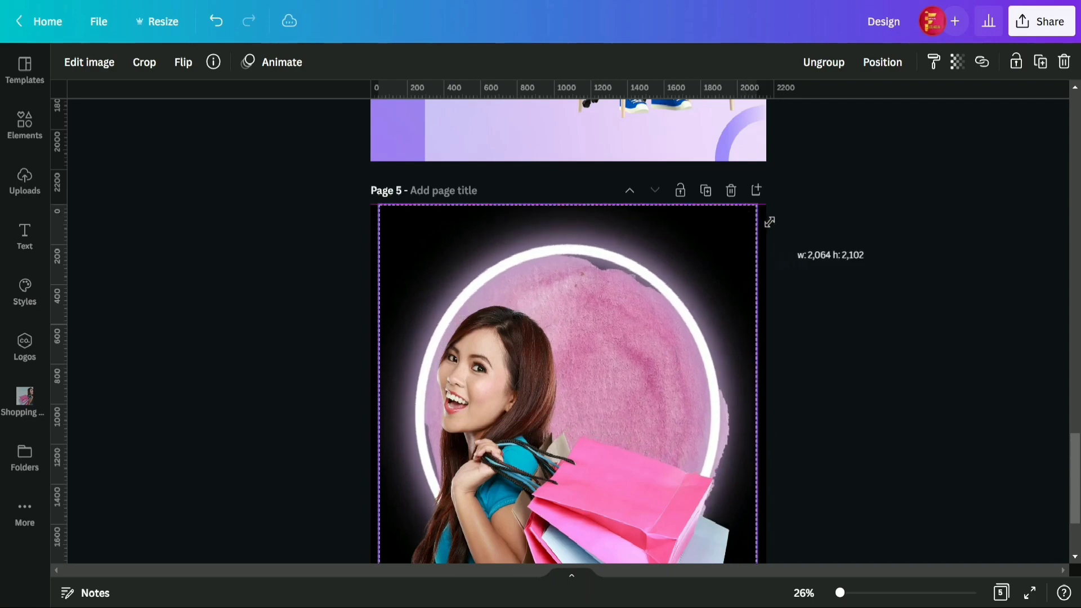
left_click_drag(769, 221, 762, 223)
left_click(887, 271)
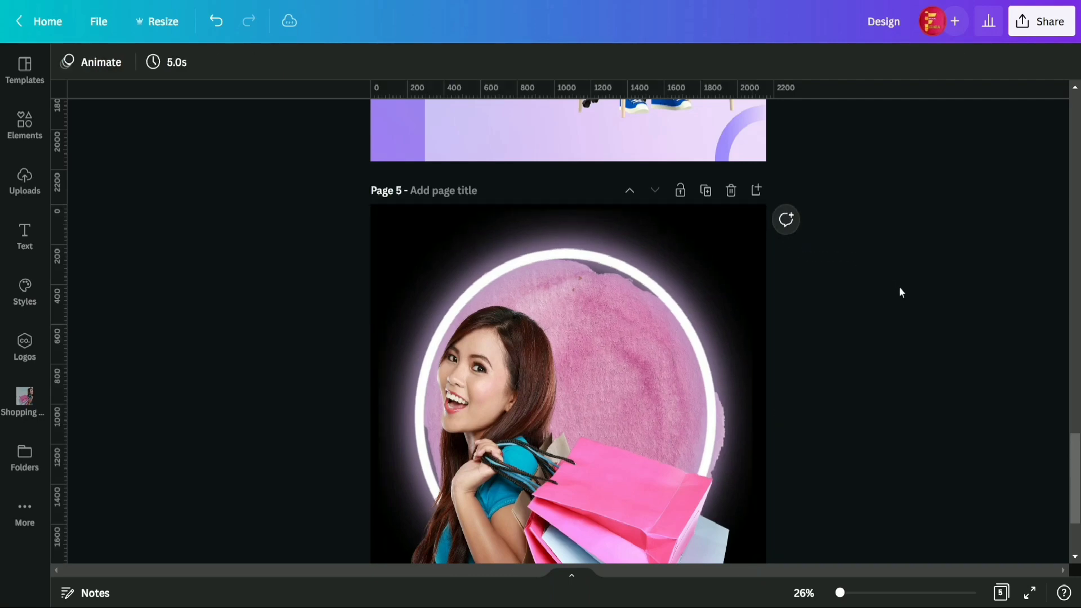
Add the blue energy swirl image from the Shopping design folder to page 5.
scroll(906, 298, "down", 3)
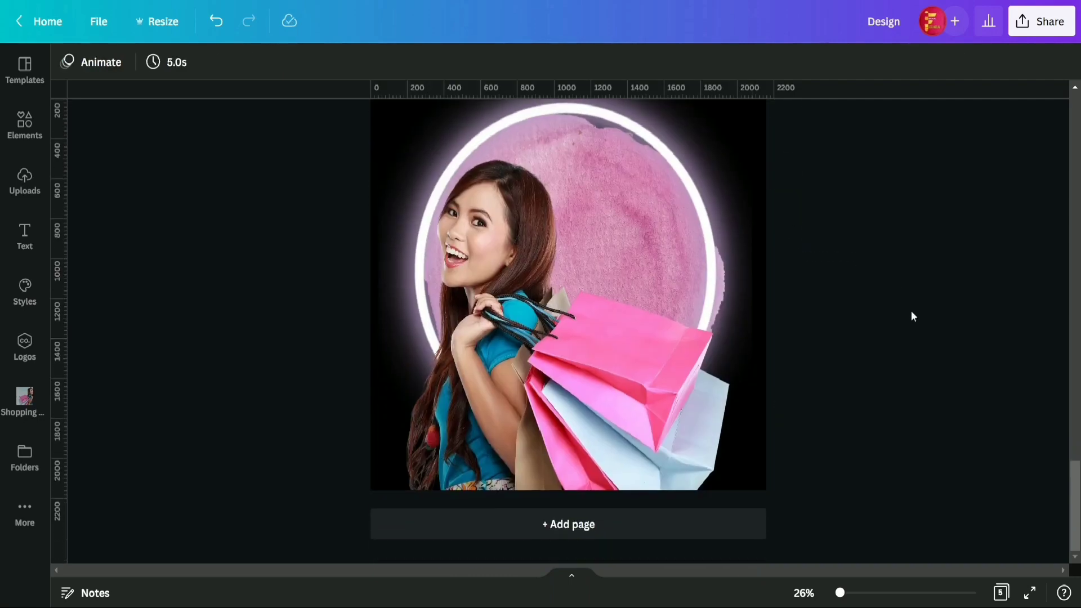
scroll(912, 316, "up", 1)
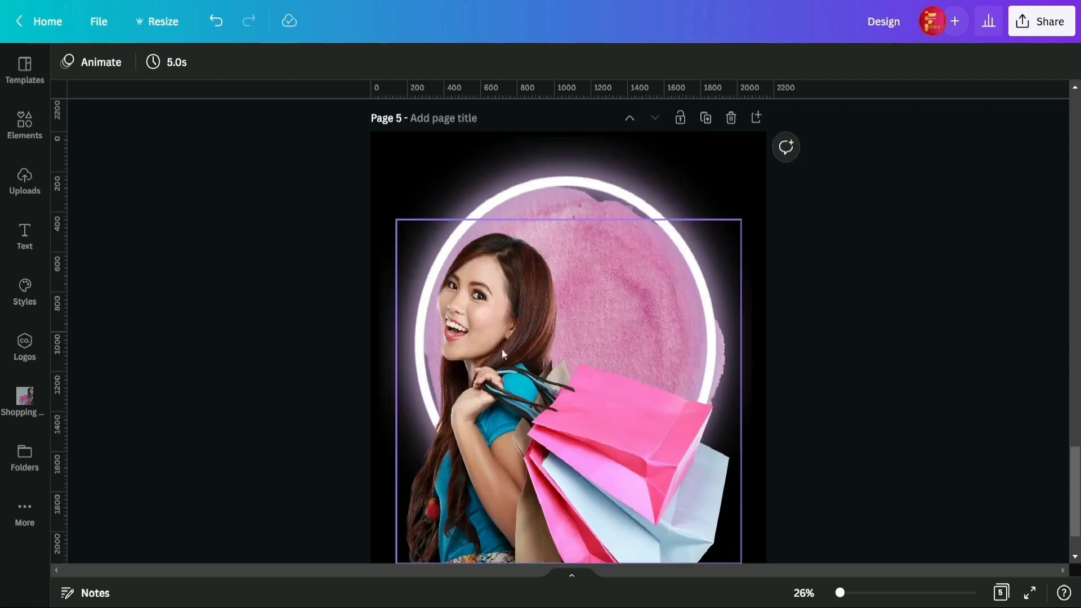
left_click(23, 397)
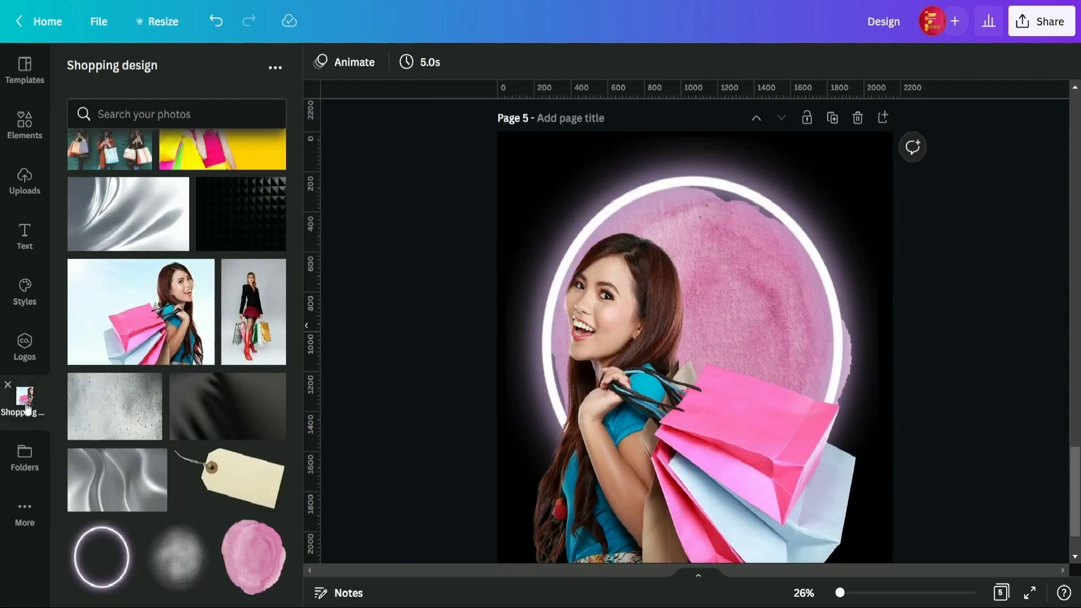
scroll(169, 458, "up", 10)
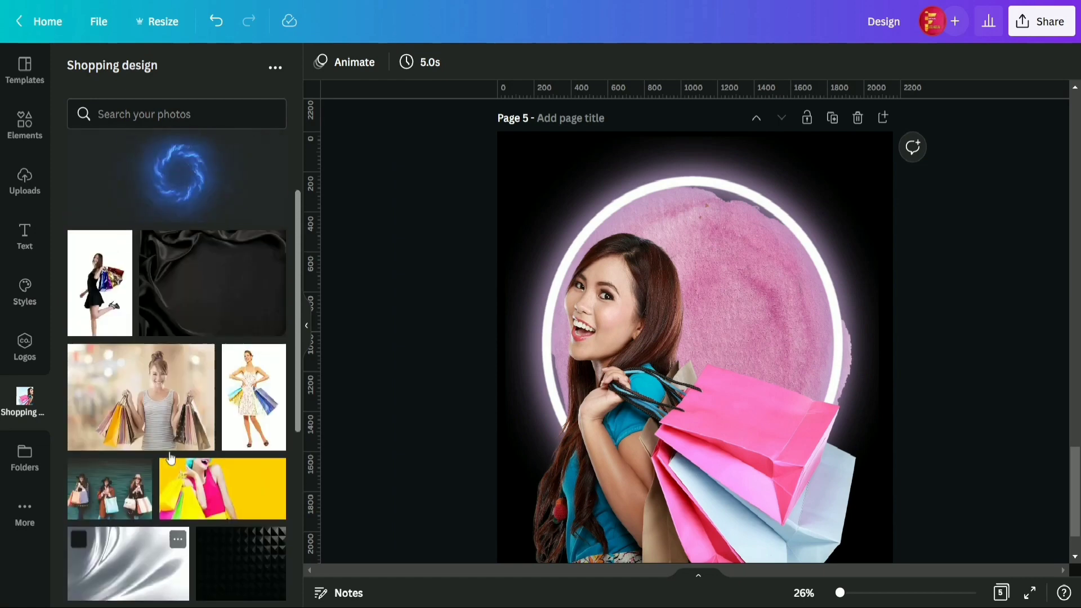
left_click(188, 270)
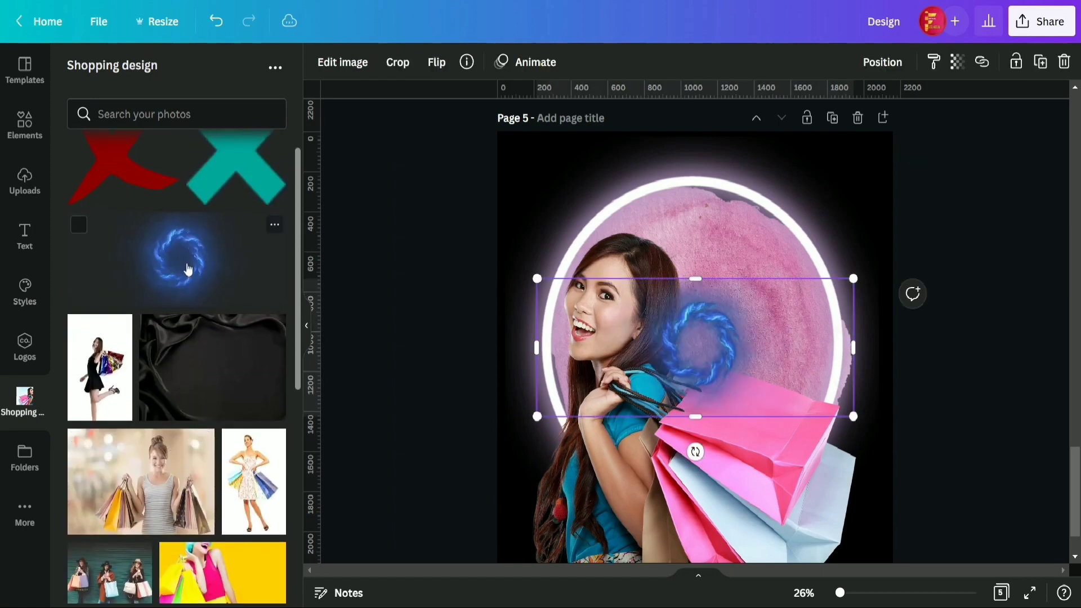
left_click(304, 327)
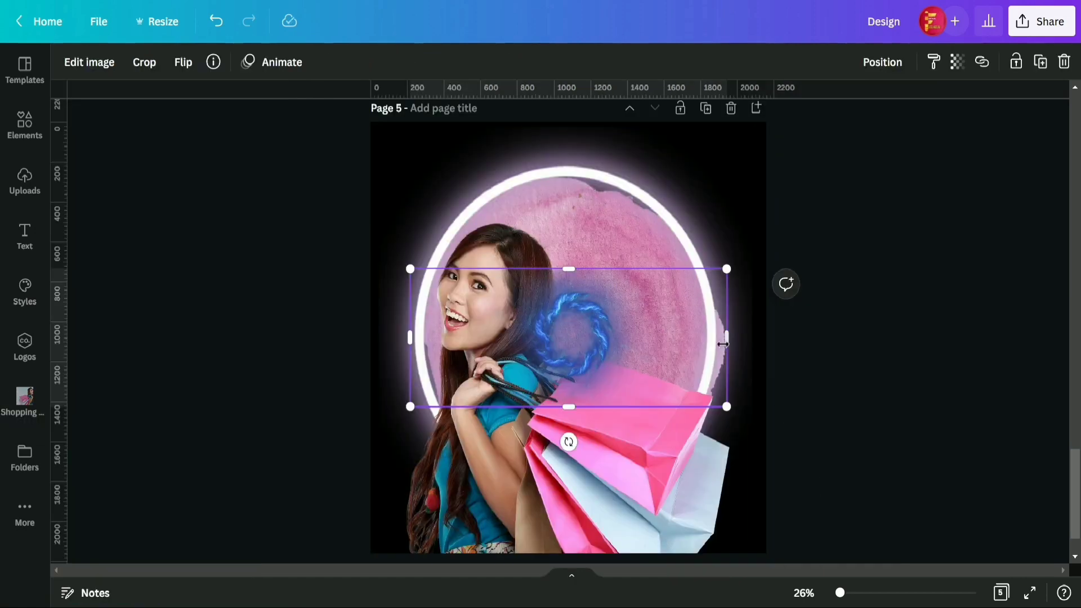
Crop the empty areas on both sides of the blue swirl image and trim its lower edge slightly.
left_click_drag(723, 344, 629, 339)
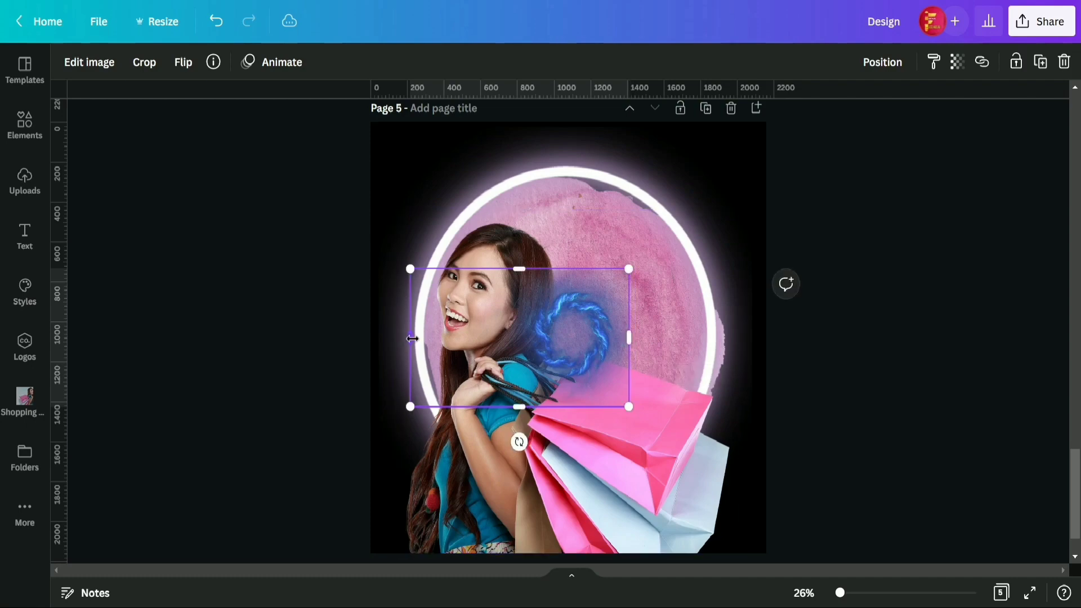
left_click_drag(412, 338, 518, 339)
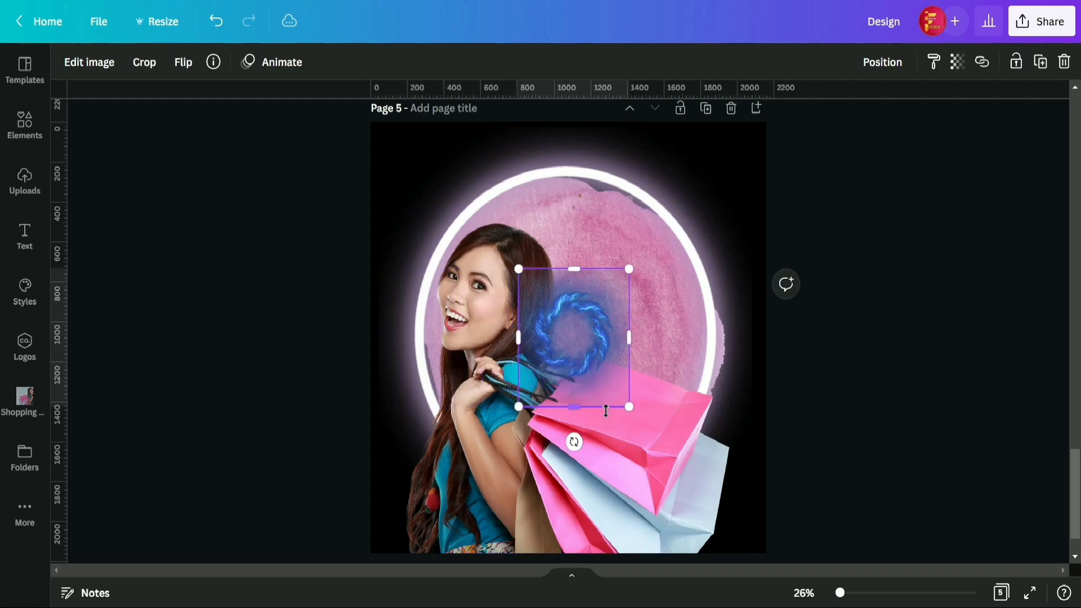
left_click_drag(578, 406, 578, 401)
Enlarge the blue swirl image until it covers the whole page and center it over the artwork.
left_click_drag(624, 269, 920, 167)
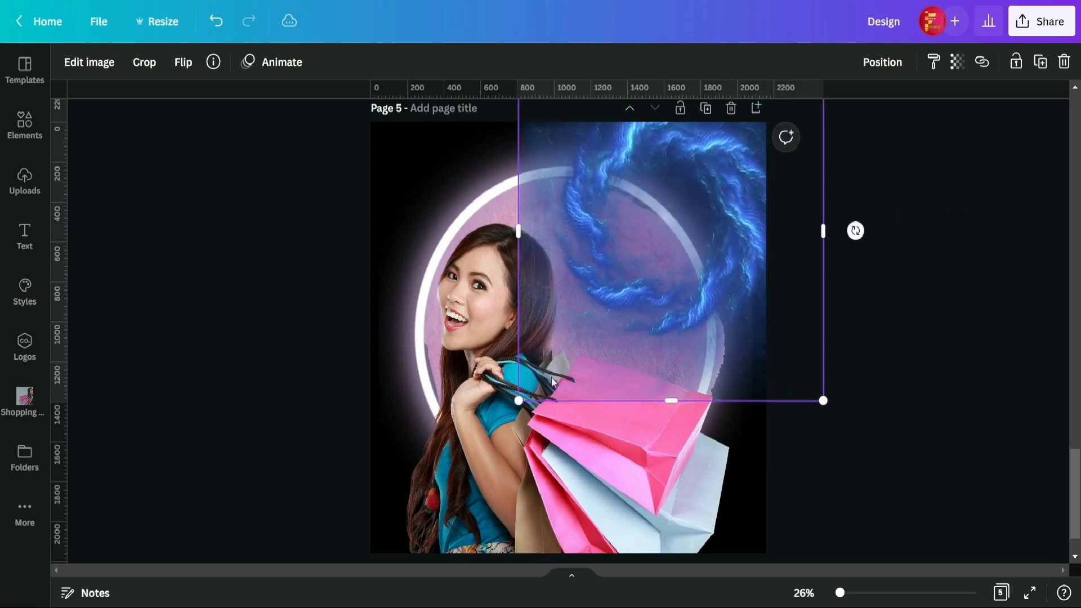
left_click_drag(519, 400, 312, 574)
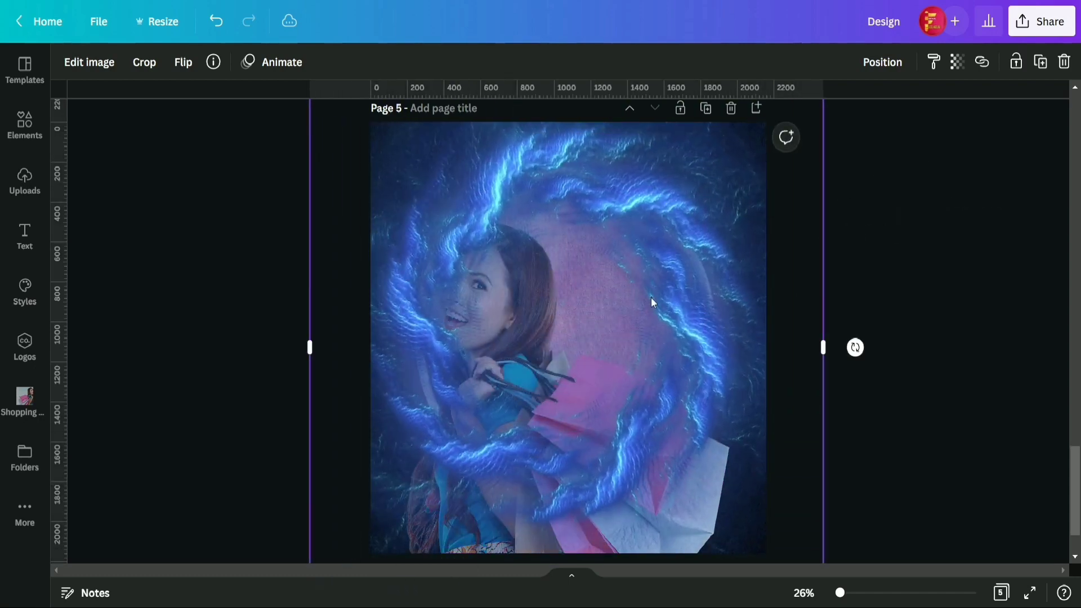
left_click_drag(650, 296, 652, 328)
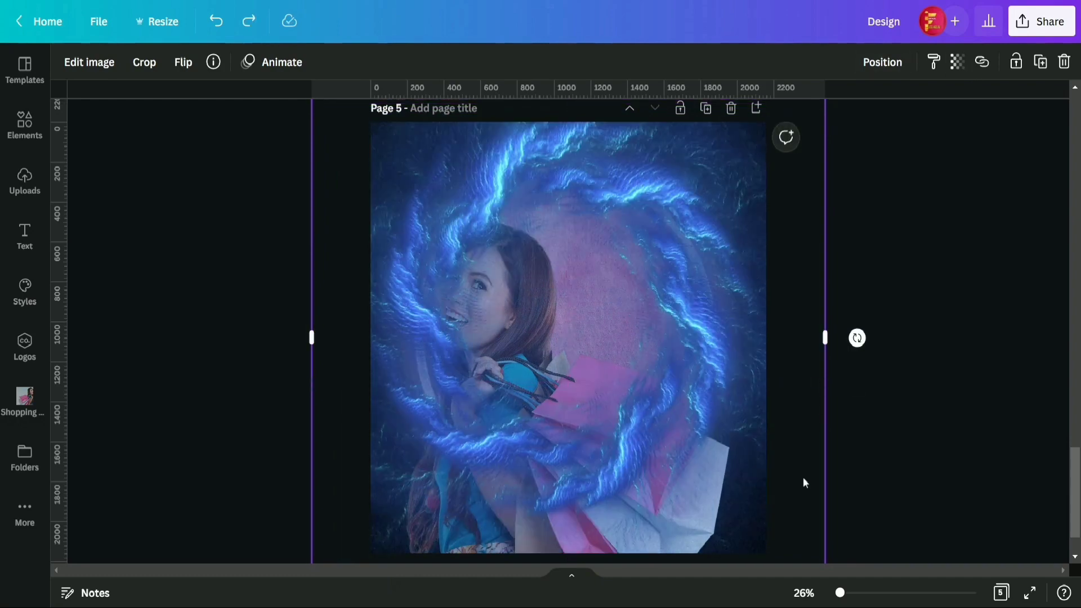
Crop the blue swirl image's sides to the page edges and trim its lower edge.
left_click_drag(824, 362, 767, 331)
left_click_drag(312, 335, 371, 336)
scroll(637, 506, "down", 1)
left_click_drag(568, 551, 577, 488)
left_click_drag(1073, 502, 1071, 490)
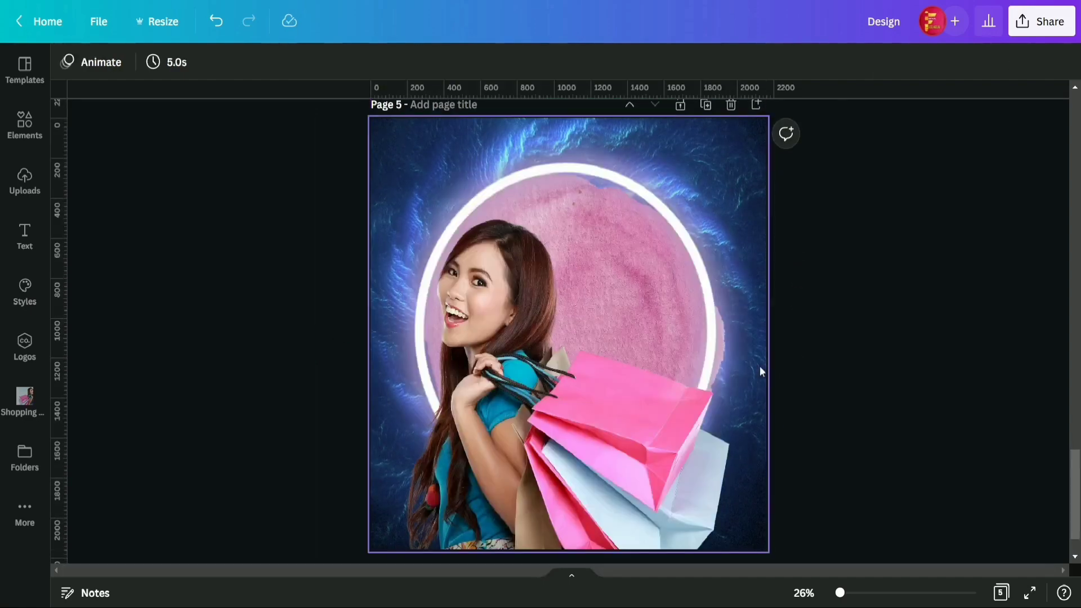
Undo the swirl's background placement, and reposition the image over the page while trimming its upper and lower edges.
left_click(216, 20)
left_click_drag(569, 247, 577, 410)
left_click_drag(577, 210, 576, 266)
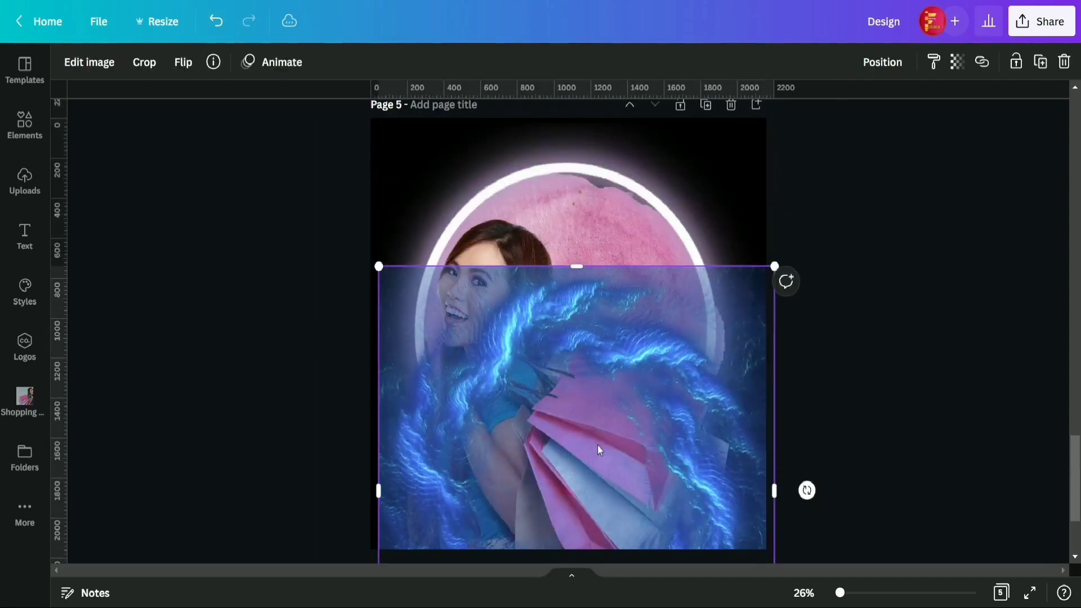
left_click_drag(598, 445, 598, 268)
left_click_drag(576, 538, 576, 506)
left_click_drag(603, 378, 610, 408)
Enlarge the blue swirl image slightly beyond the page width and center it horizontally over the page.
right_click(678, 414)
left_click_drag(371, 505, 330, 552)
left_click_drag(637, 432, 666, 433)
left_click_drag(703, 103, 705, 162)
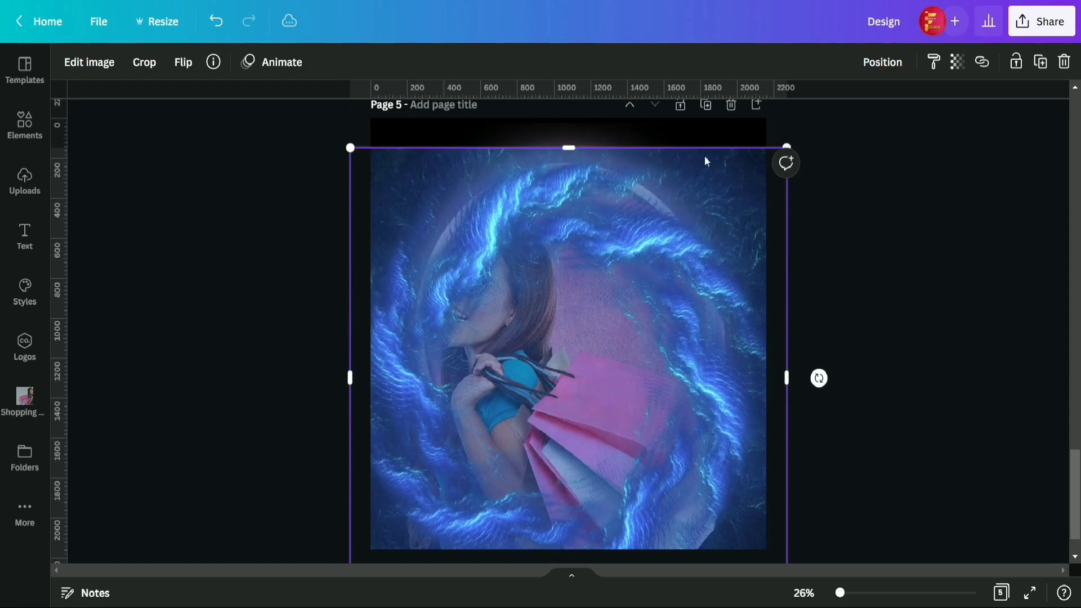
Crop the blue swirl image on all sides and shift it so that it fits the page area.
left_click_drag(785, 383, 766, 384)
left_click_drag(349, 376, 370, 376)
left_click_drag(587, 390, 597, 366)
left_click_drag(575, 121, 574, 127)
left_click_drag(564, 382, 563, 338)
left_click_drag(566, 538, 562, 522)
left_click_drag(598, 387, 597, 412)
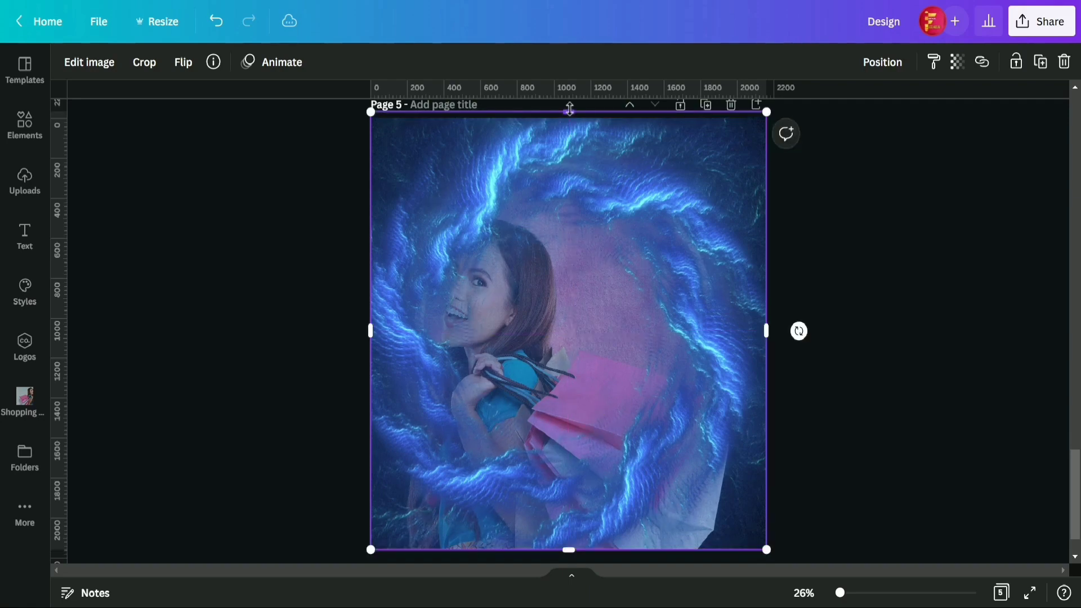
left_click_drag(569, 111, 569, 123)
Replace the page background with the blue swirl image.
right_click(572, 377)
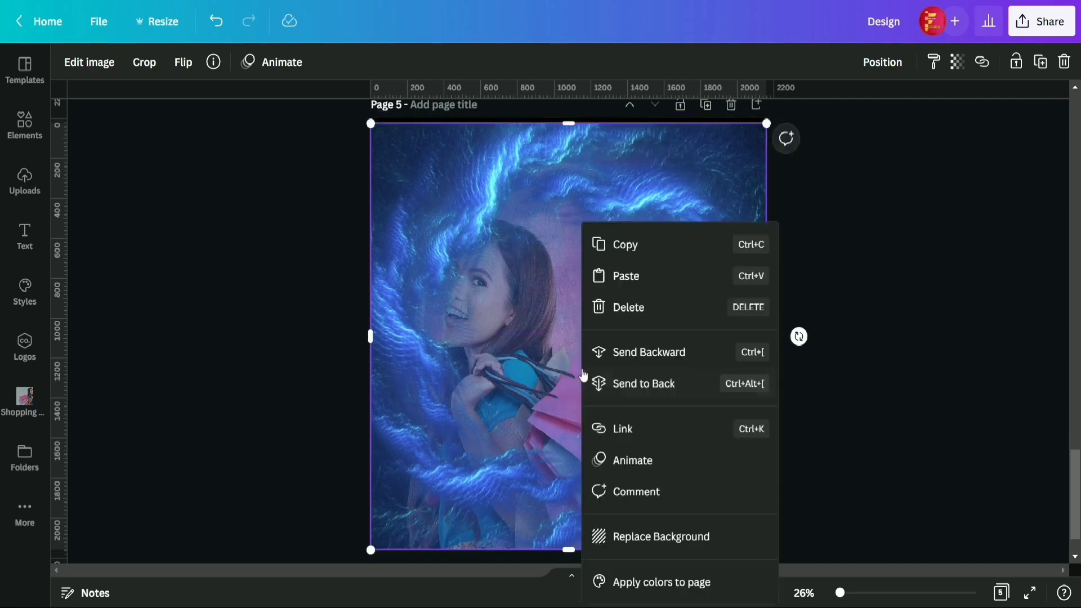
left_click(658, 549)
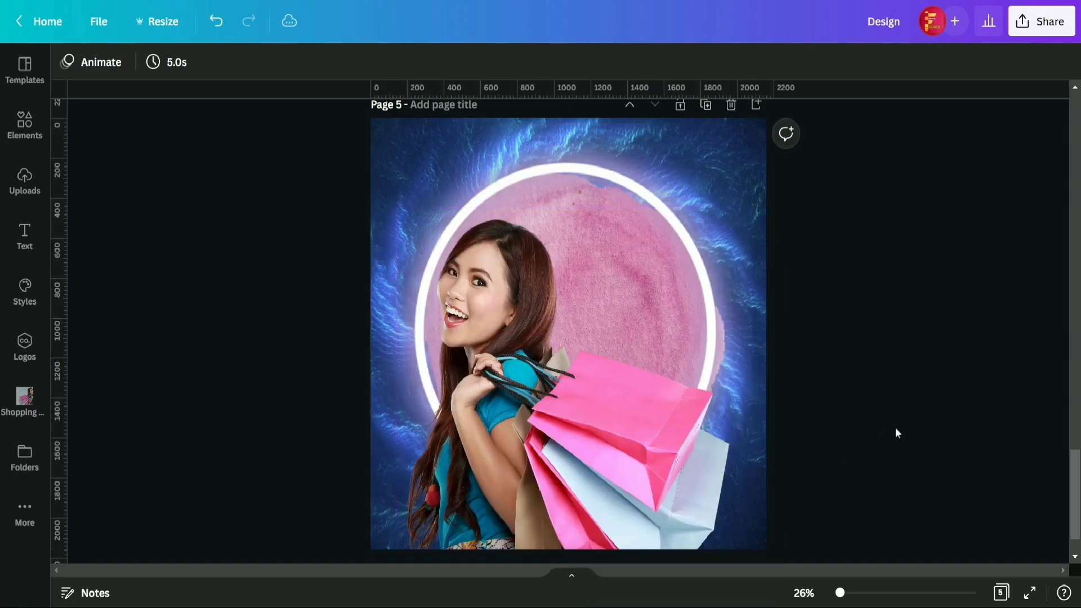
scroll(921, 417, "down", 1)
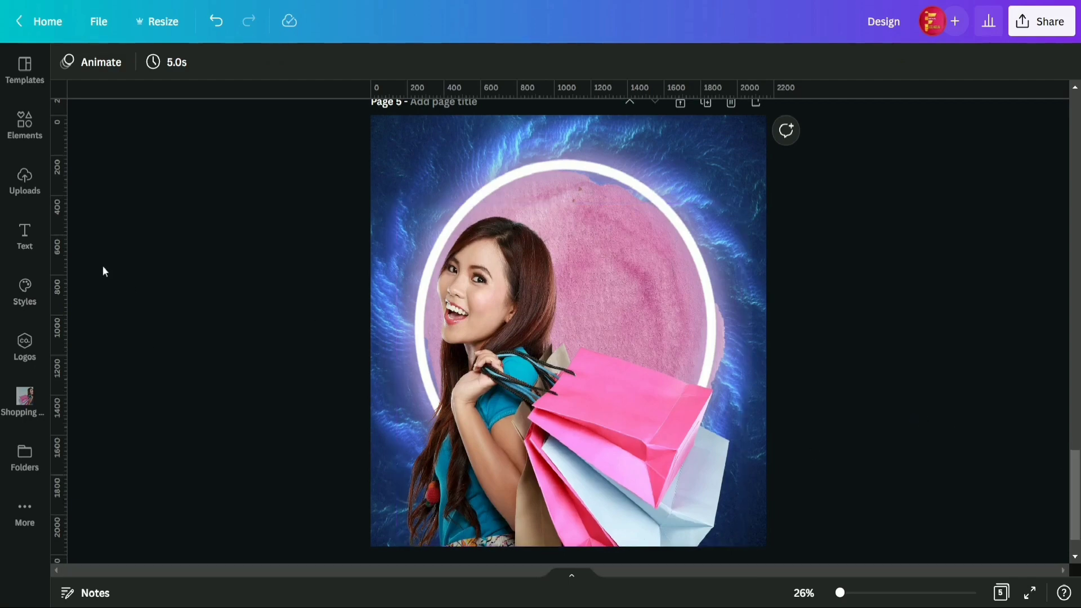
Add a heading to the page with the text "Faishon sale".
left_click(23, 242)
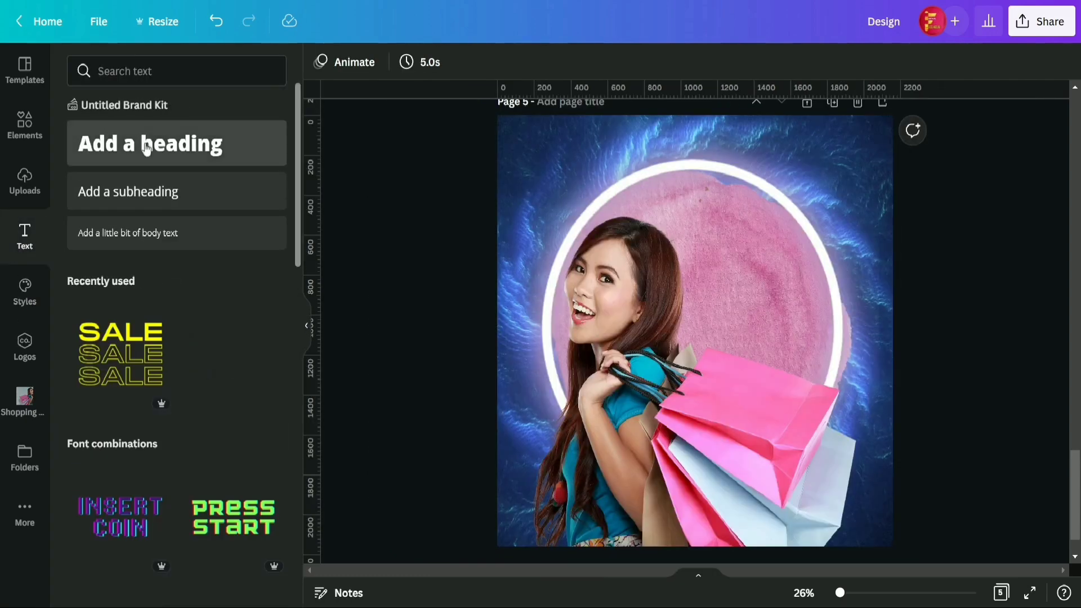
left_click(145, 148)
left_click(308, 325)
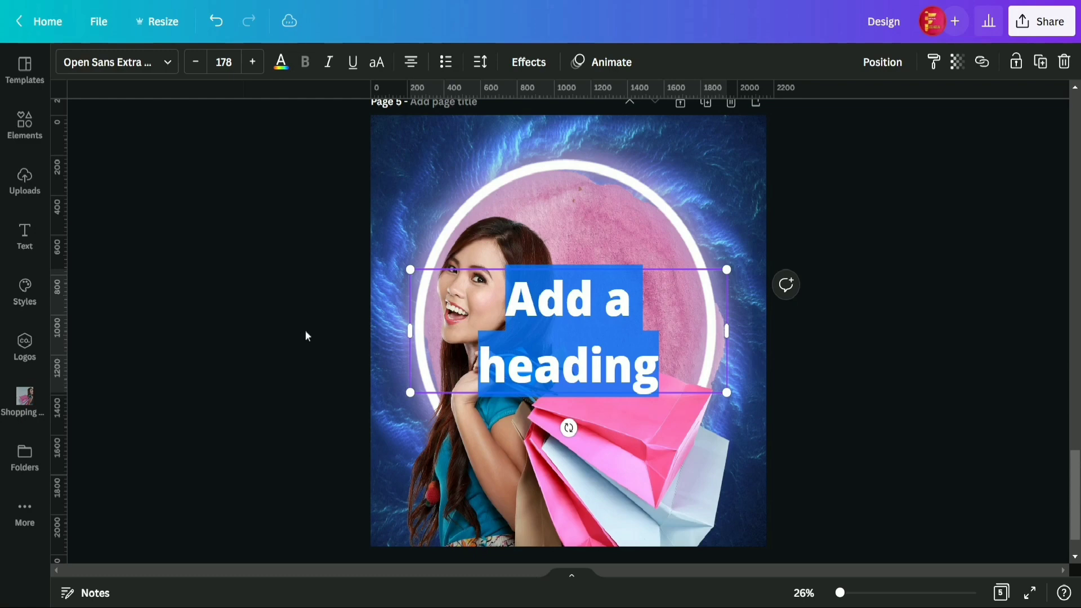
left_click(632, 363)
left_click_drag(602, 327, 495, 311)
type("F")
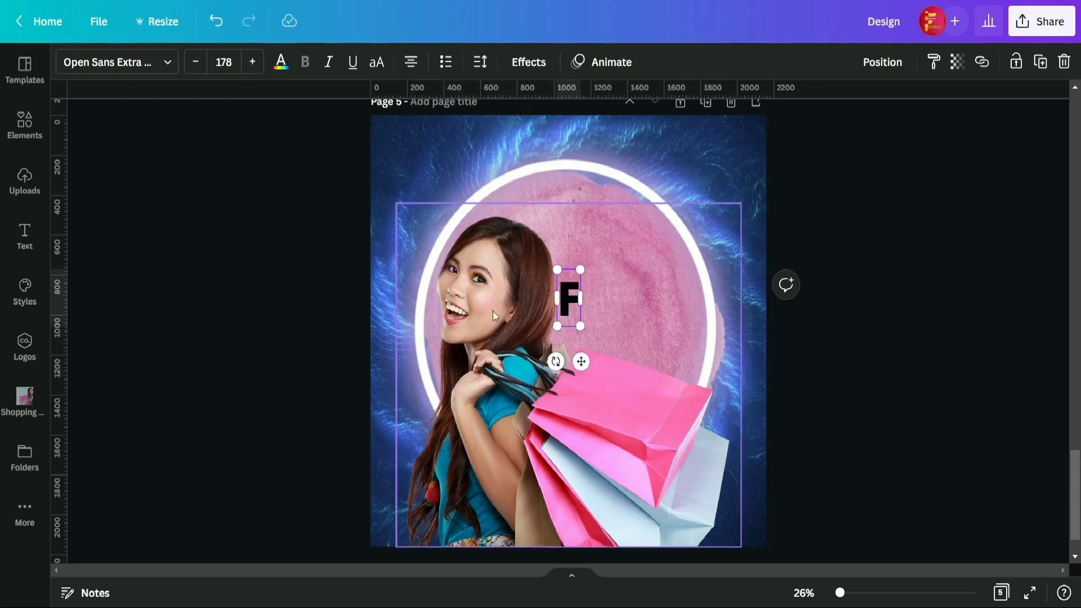
type("aishon")
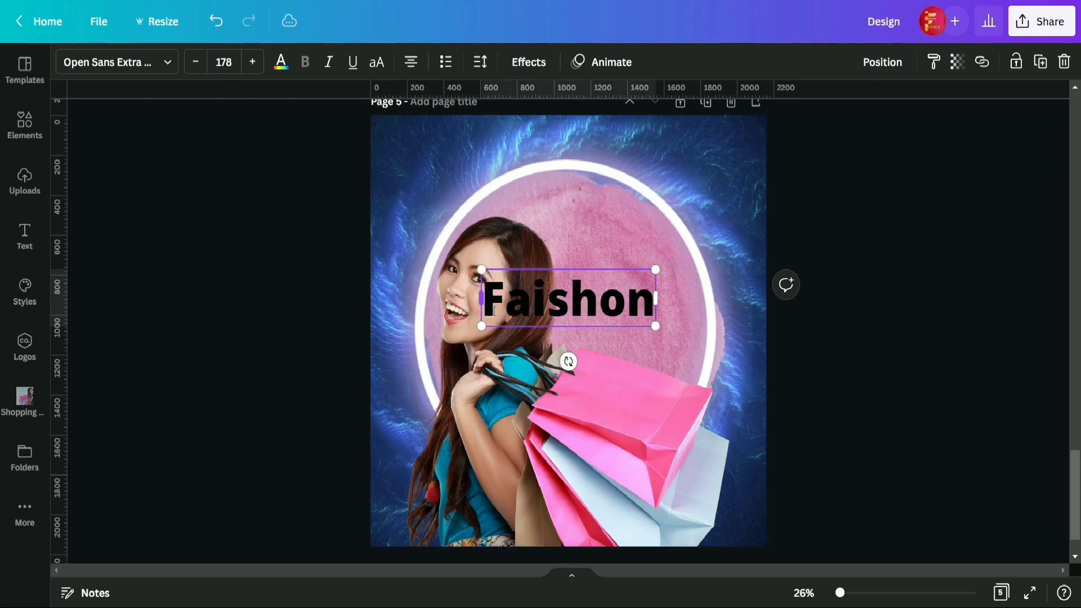
type(" sale")
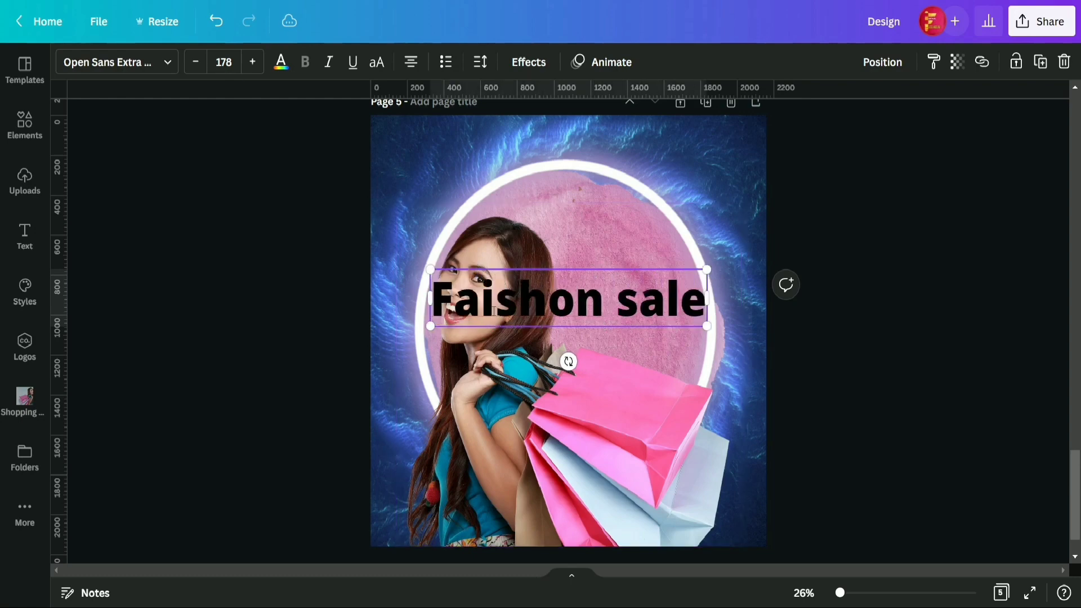
left_click(939, 288)
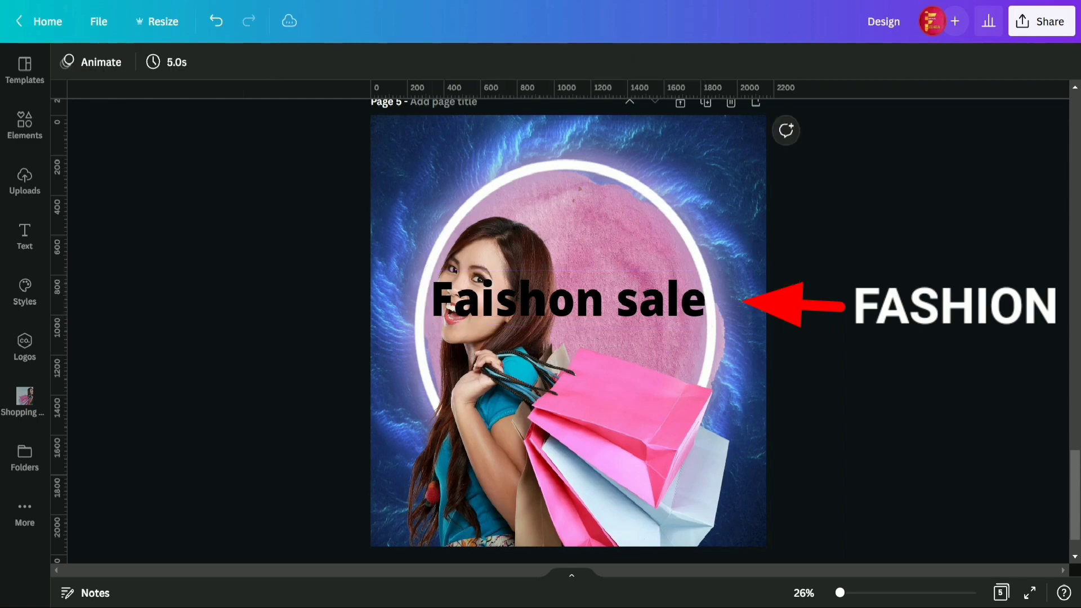
Convert the heading to uppercase and move it to the top of the page above the neon circle.
left_click(664, 296)
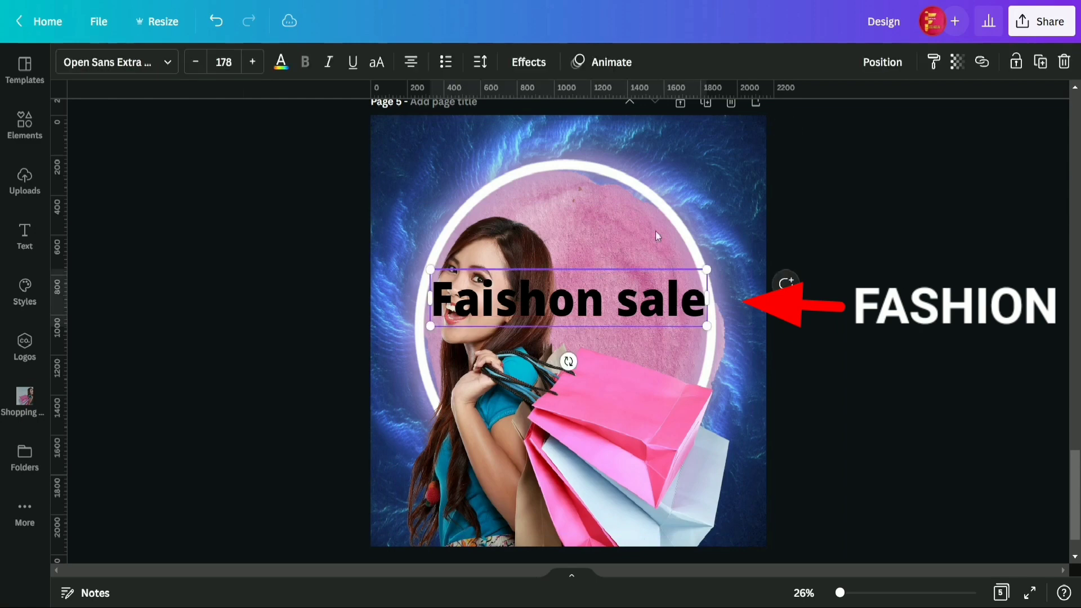
left_click(377, 64)
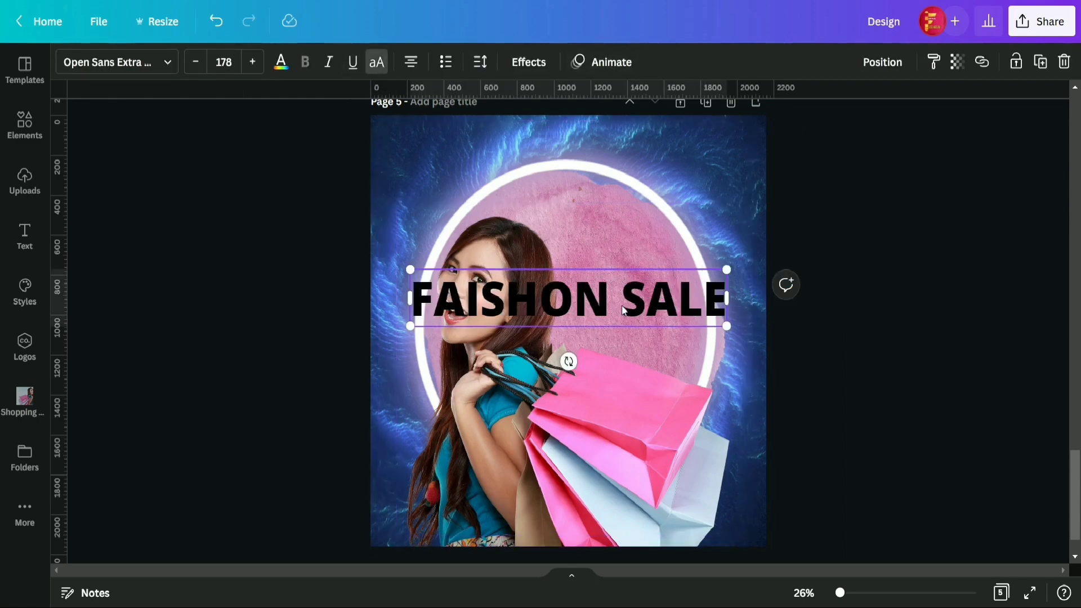
left_click_drag(621, 306, 618, 152)
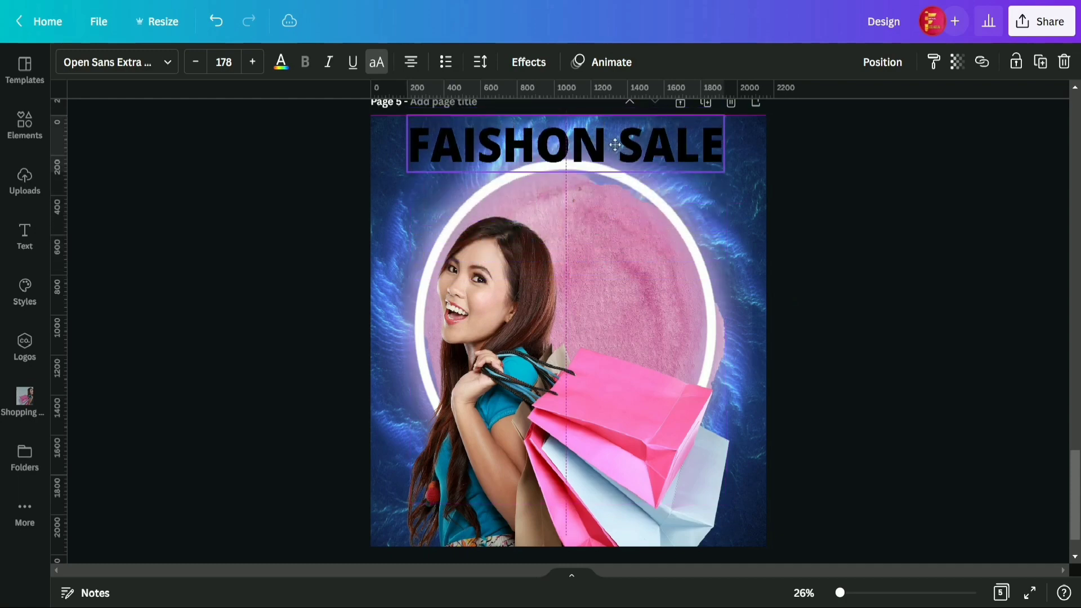
left_click(854, 286)
Shrink the woman image from its upper corner to about 1,820 by 1,666, keeping it at the page's bottom edge.
left_click(566, 385)
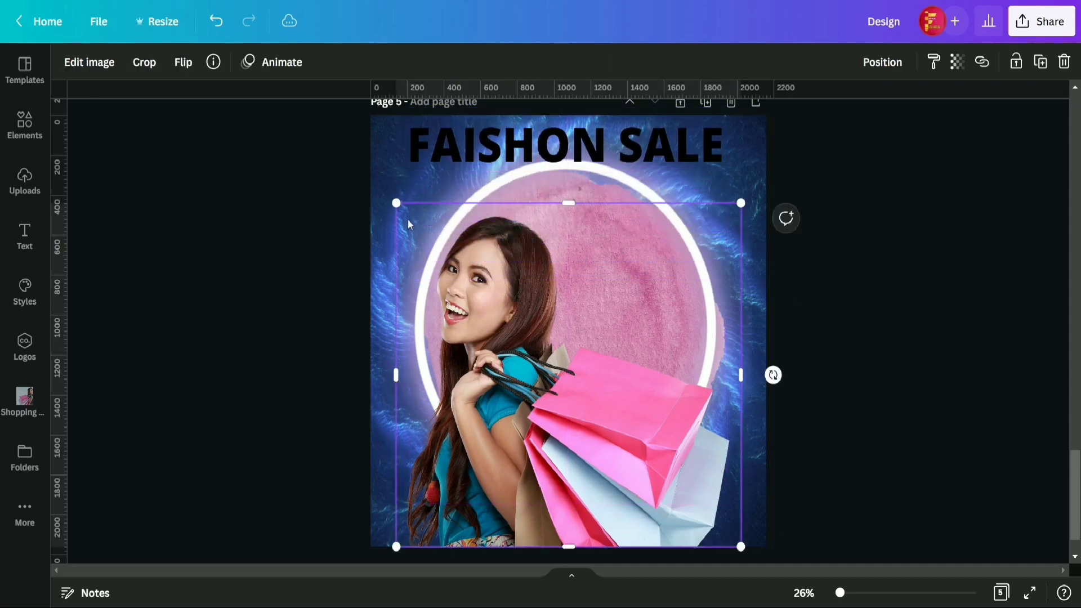
left_click_drag(393, 203, 402, 212)
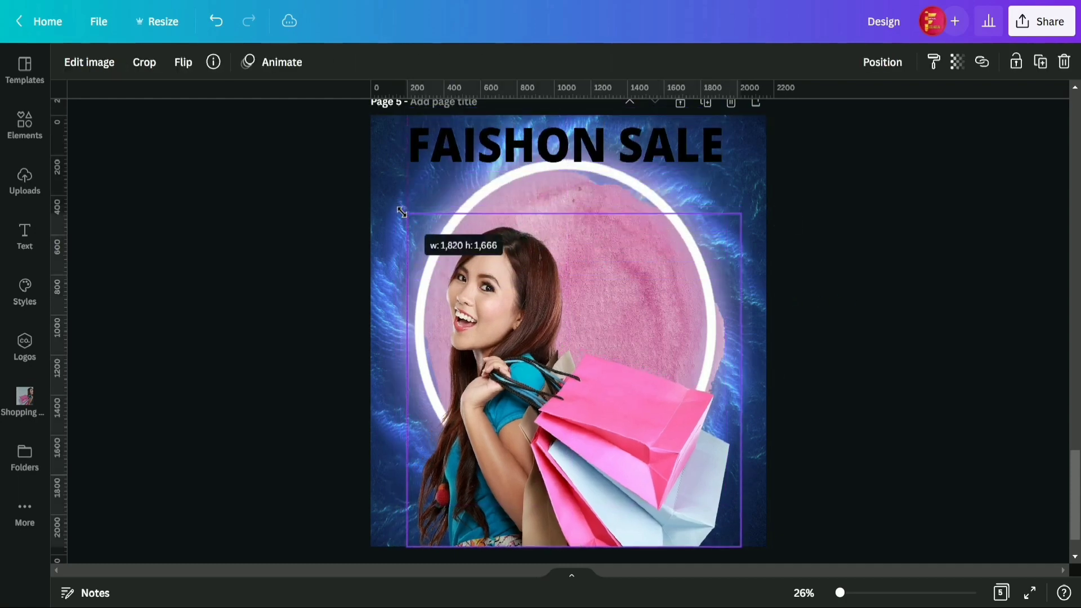
left_click(876, 261)
Move the neon circle and watercolor group down and slightly sideways to clear space below the heading.
left_click(627, 203)
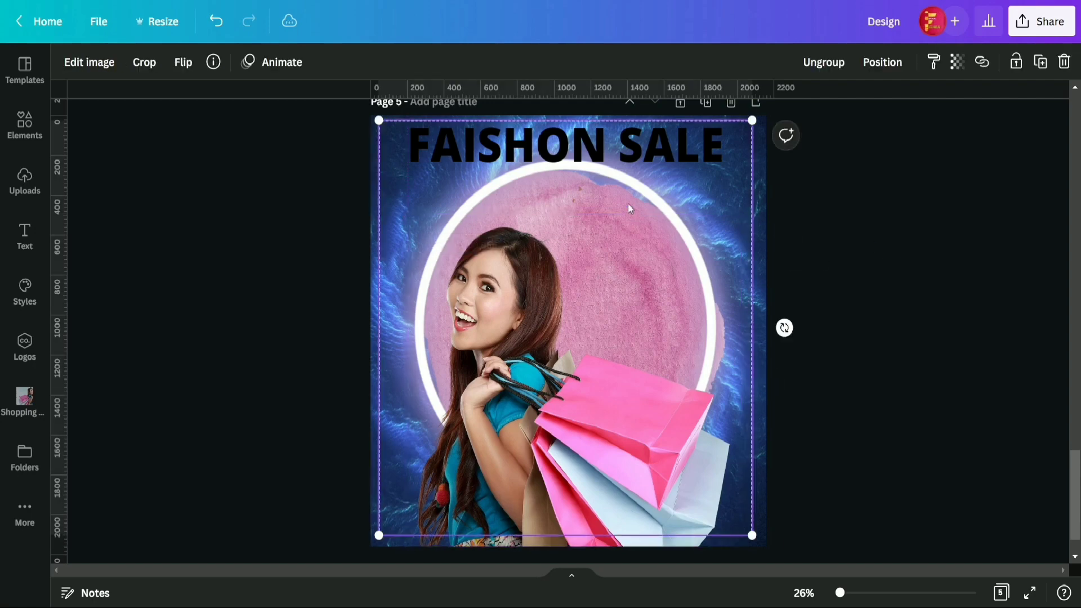
left_click_drag(628, 206, 623, 227)
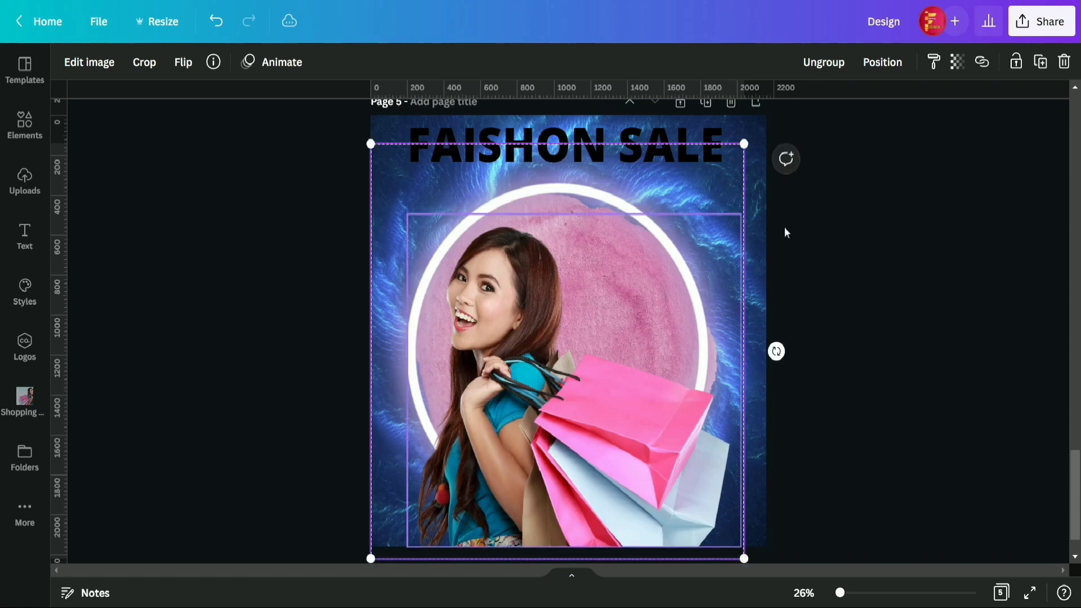
left_click(864, 224)
left_click(678, 261)
left_click(669, 201)
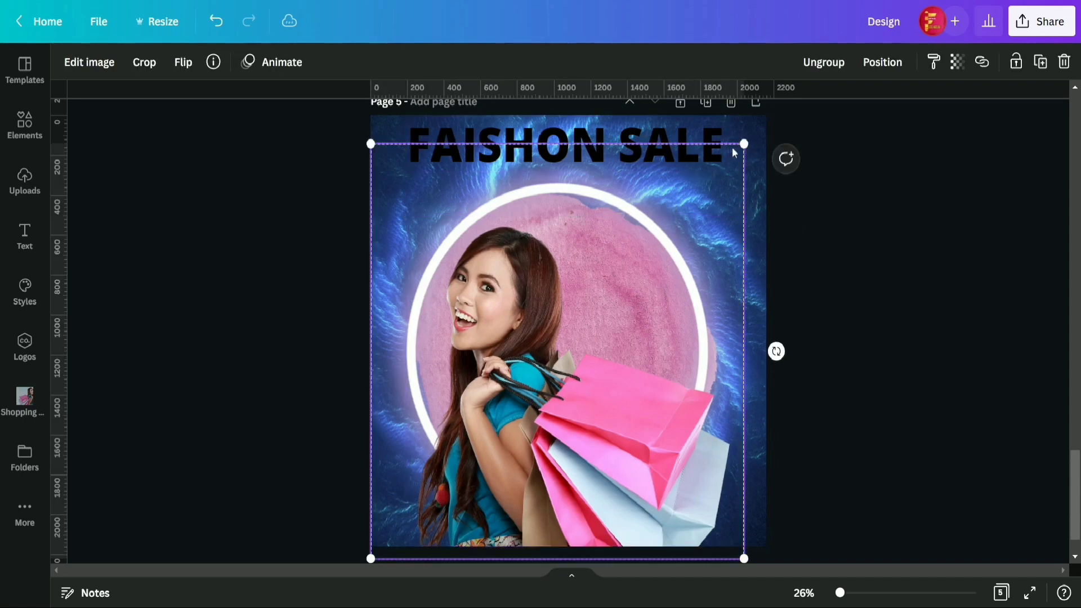
Slightly enlarge the neon circle and watercolor group from its upper corner, and shift the FAISHON SALE heading a little down and to the right.
left_click_drag(743, 143, 747, 139)
left_click(850, 203)
left_click(610, 152)
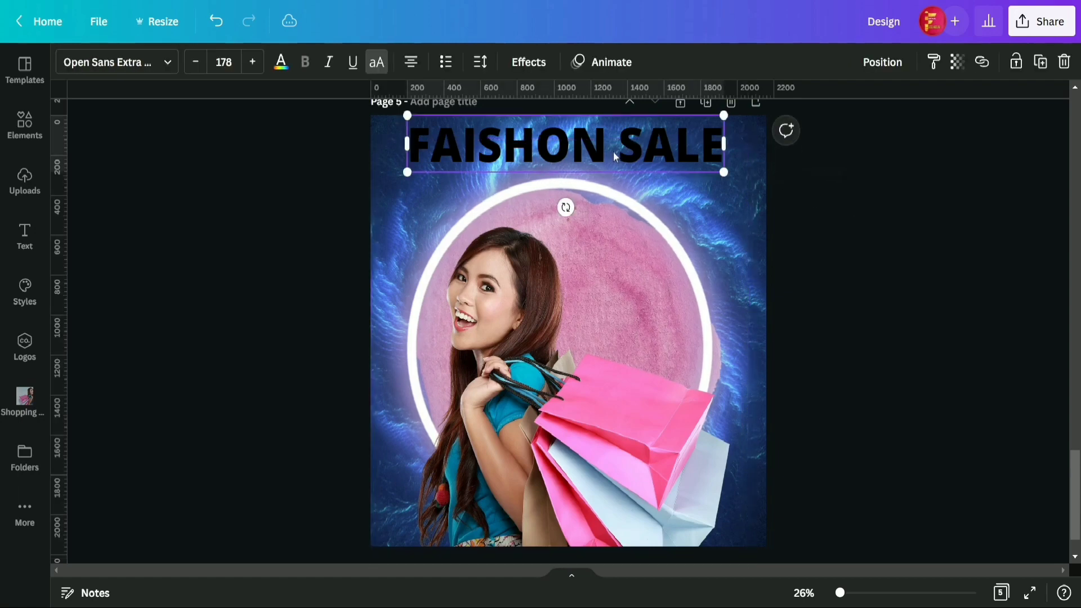
left_click_drag(613, 154, 625, 160)
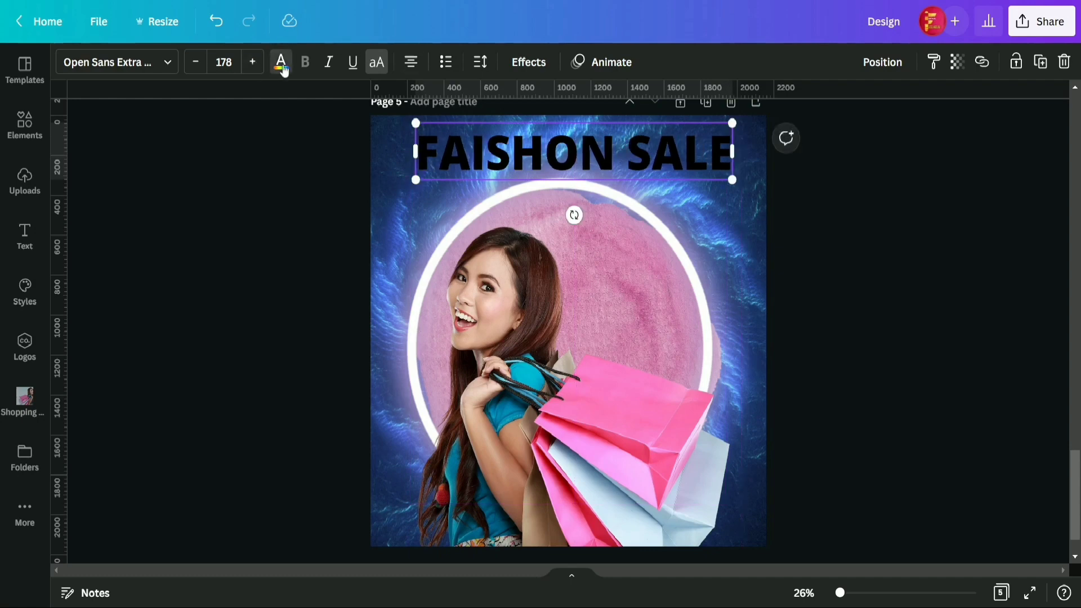
Change the FAISHON SALE heading's text color to bright yellow.
left_click(280, 63)
left_click(152, 279)
left_click(393, 276)
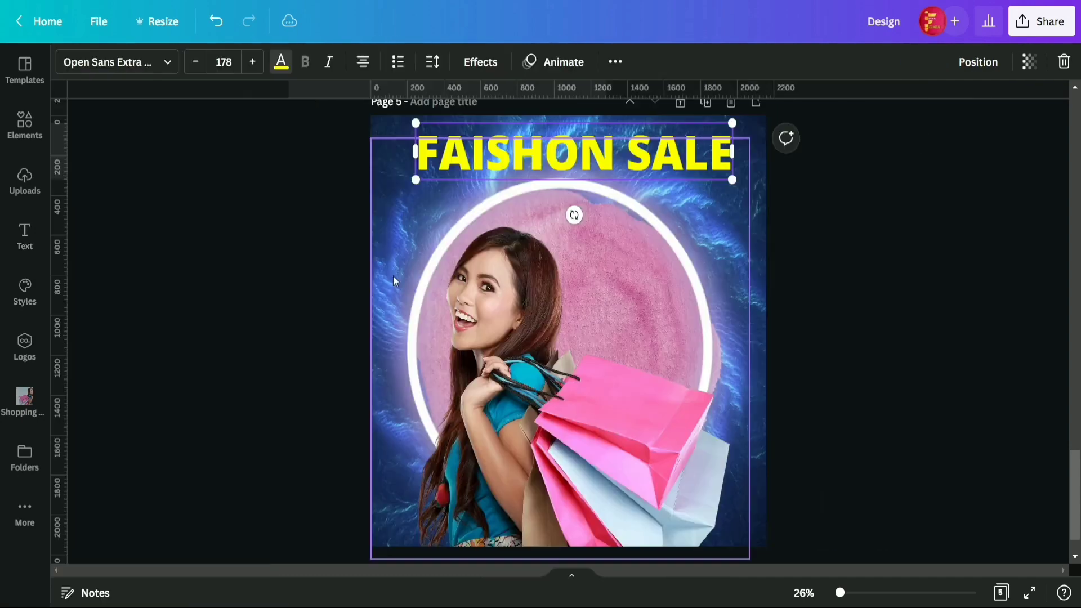
left_click(282, 303)
Apply a soft shadow-like text effect around the letters of the FAISHON SALE heading.
left_click(578, 148)
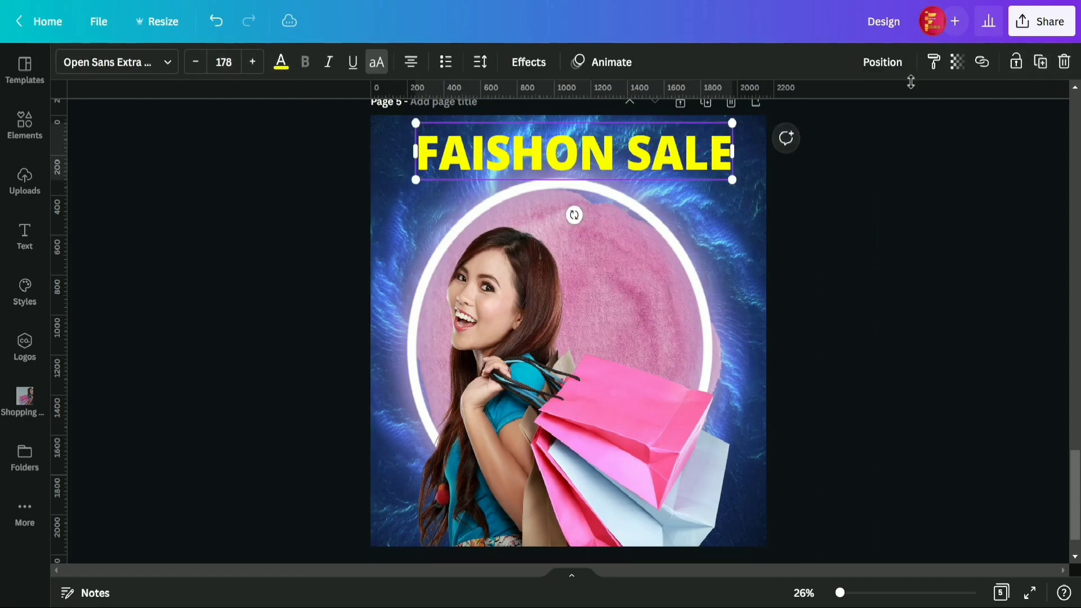
left_click(882, 63)
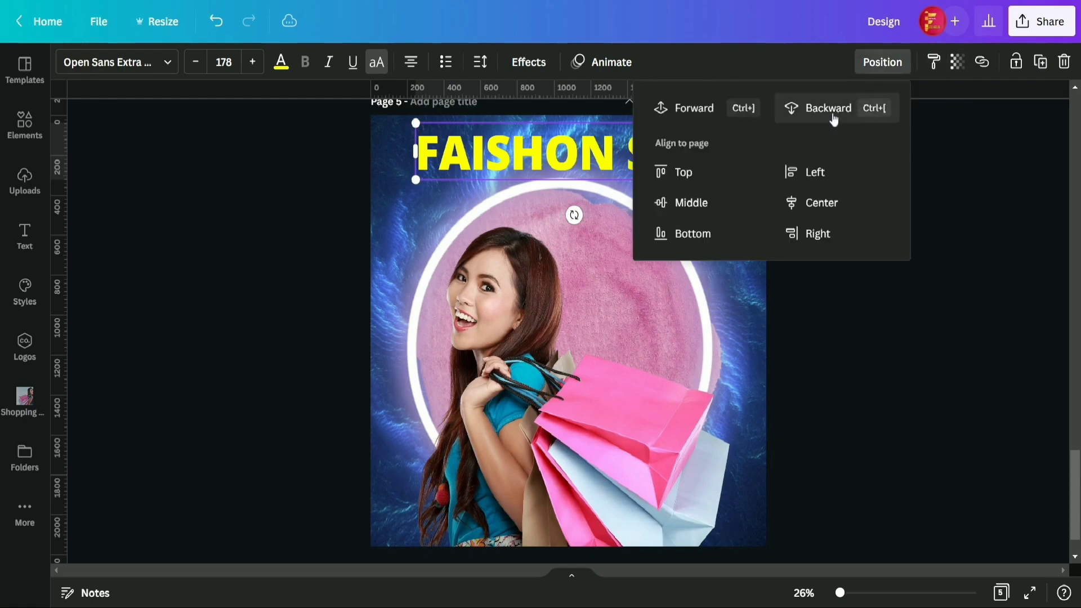
left_click(528, 63)
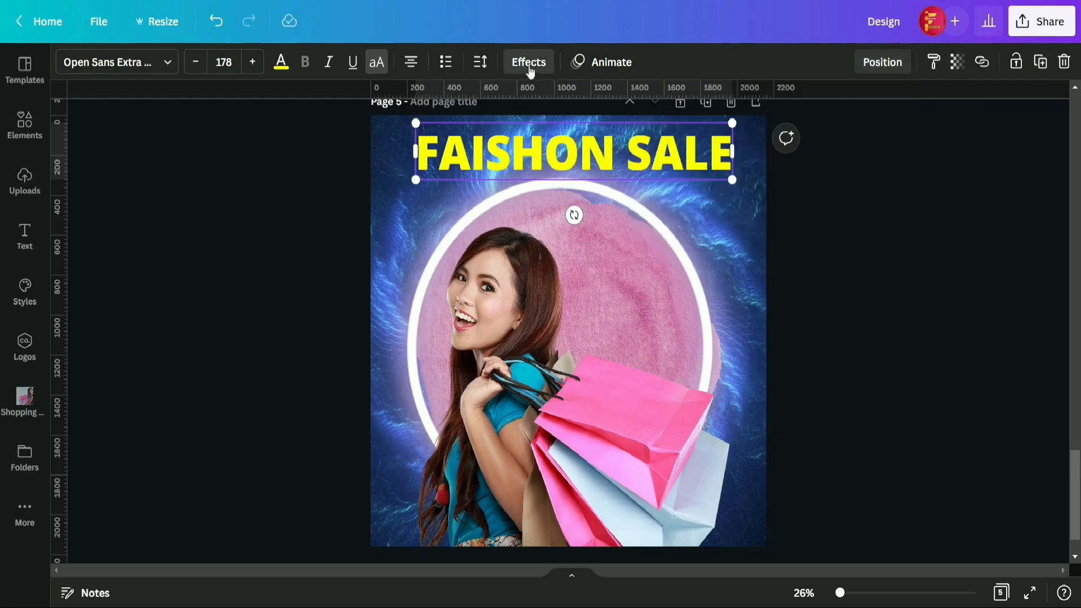
left_click(190, 381)
Try blue shades for the heading's effect color, and settle on a custom dark color while keeping the letters yellow.
left_click(534, 62)
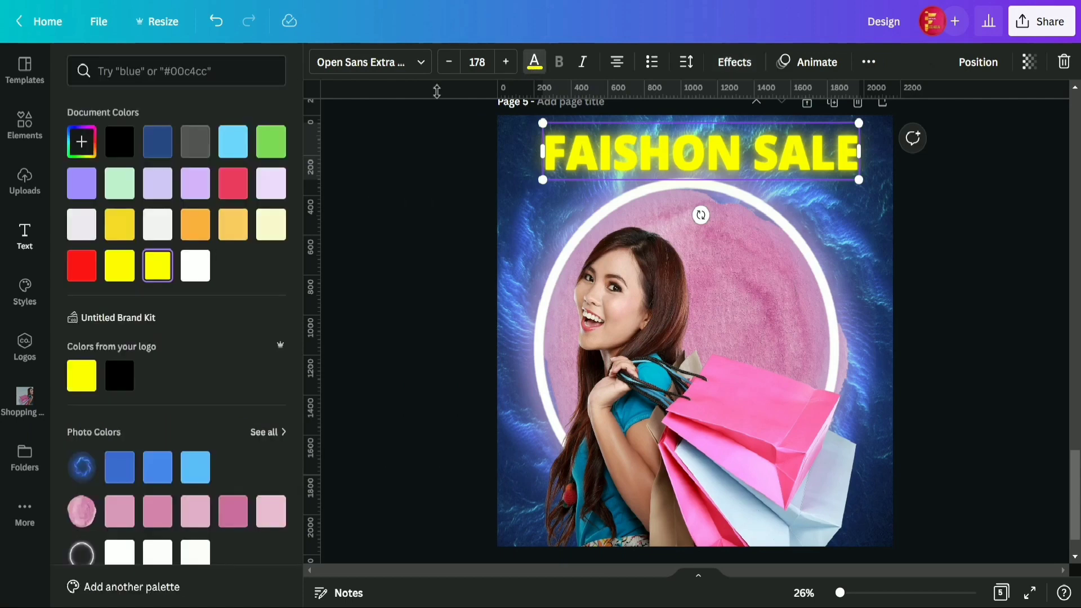
left_click(125, 478)
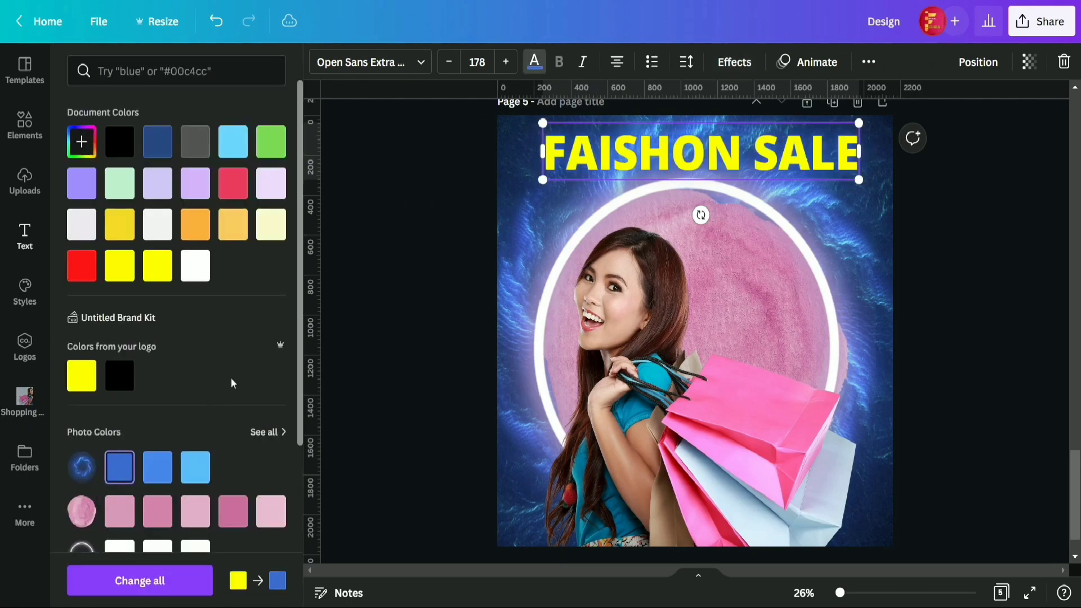
scroll(231, 383, "down", 4)
left_click(271, 475)
scroll(115, 170, "up", 4)
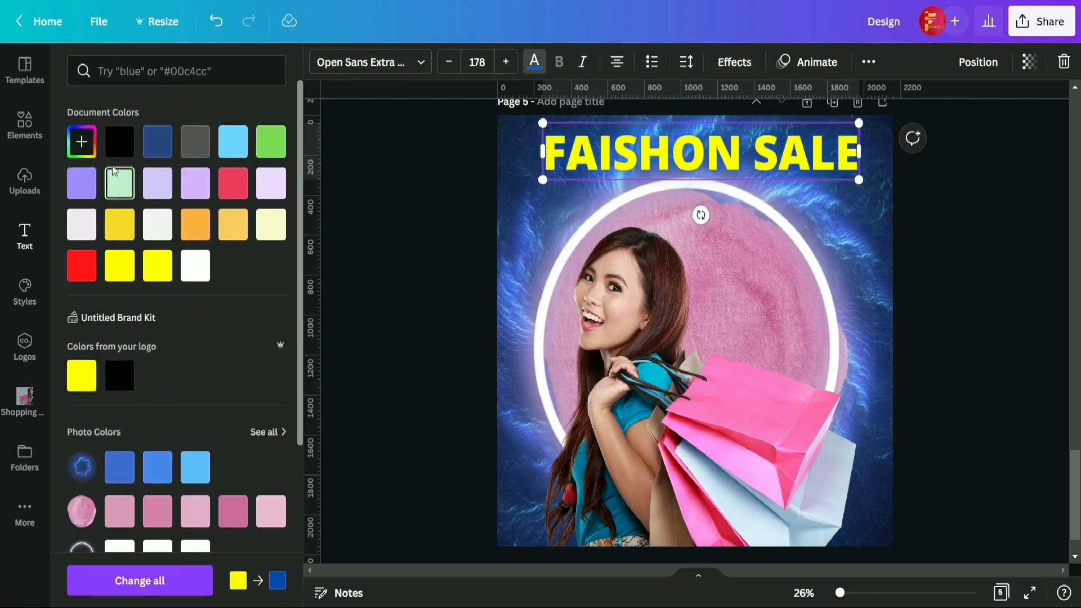
left_click(81, 141)
left_click_drag(263, 186, 273, 294)
left_click(368, 267)
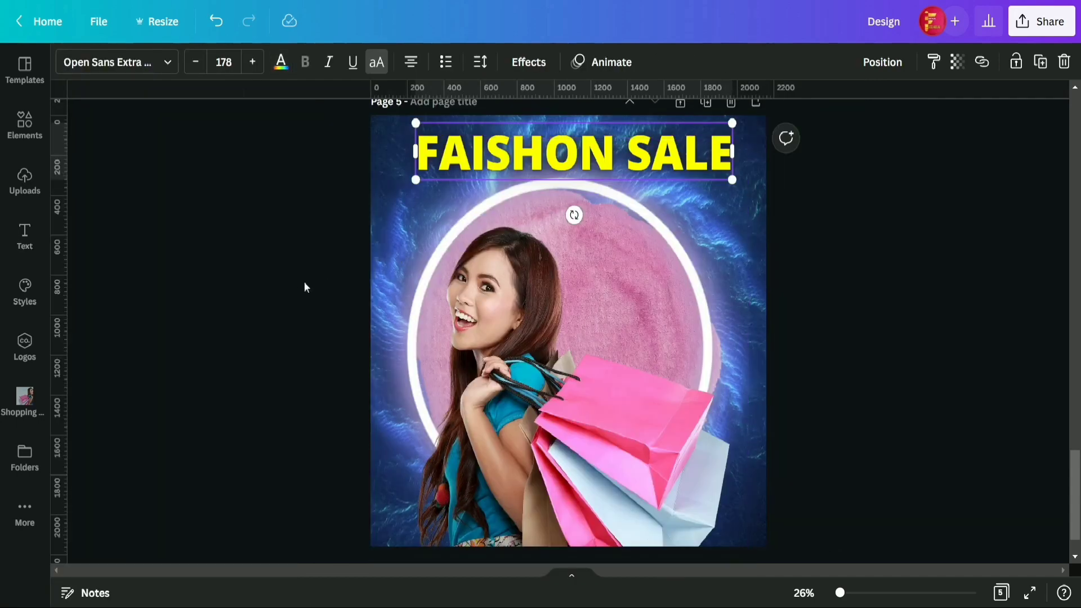
left_click(303, 283)
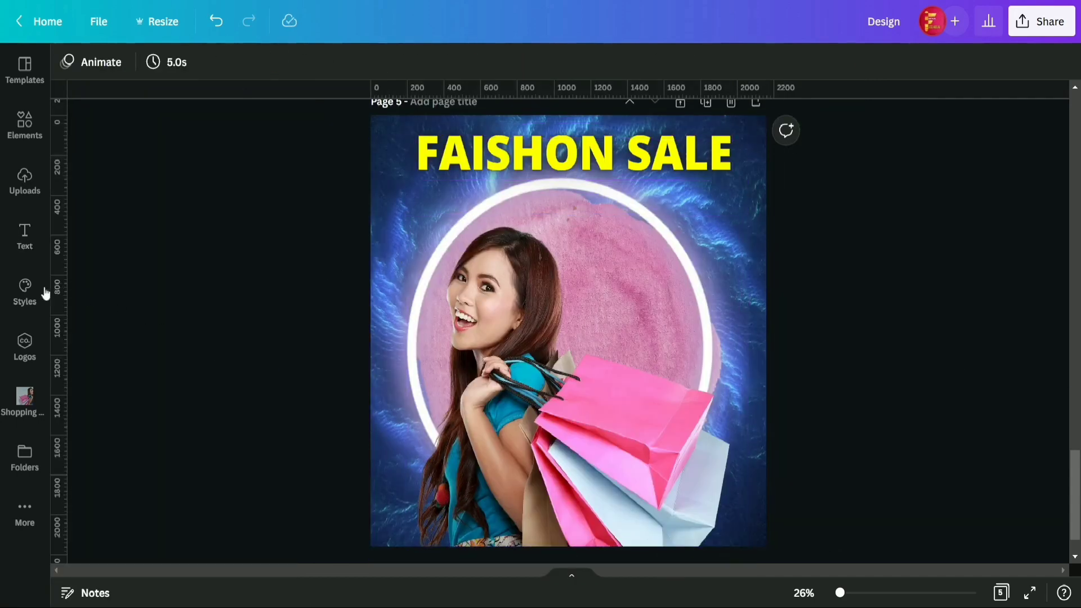
Add the recently used yellow text combination with three stacked SALE lines to the page.
left_click(26, 293)
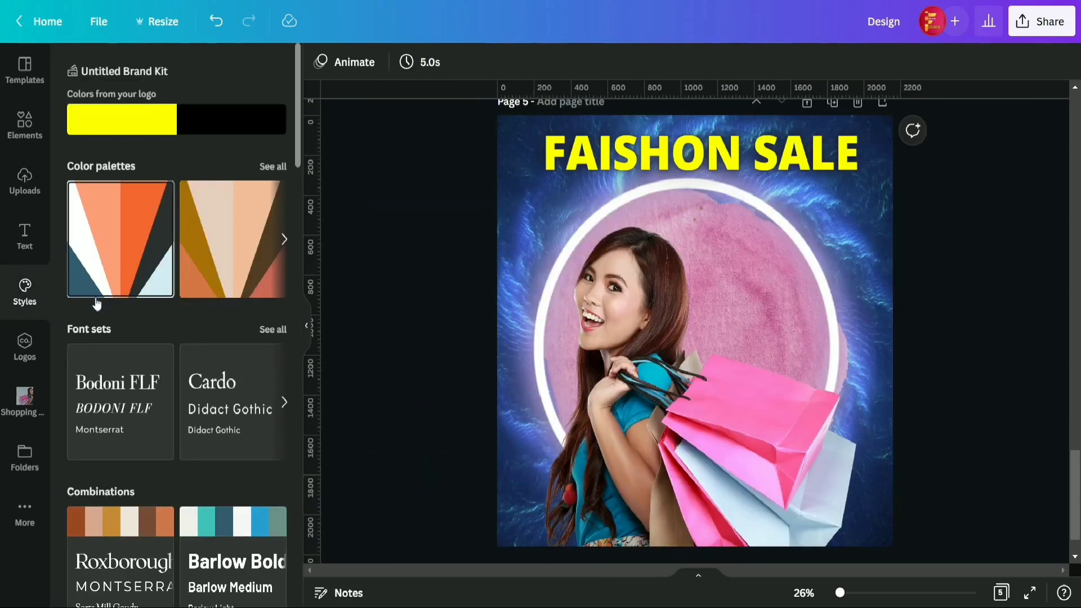
left_click(27, 230)
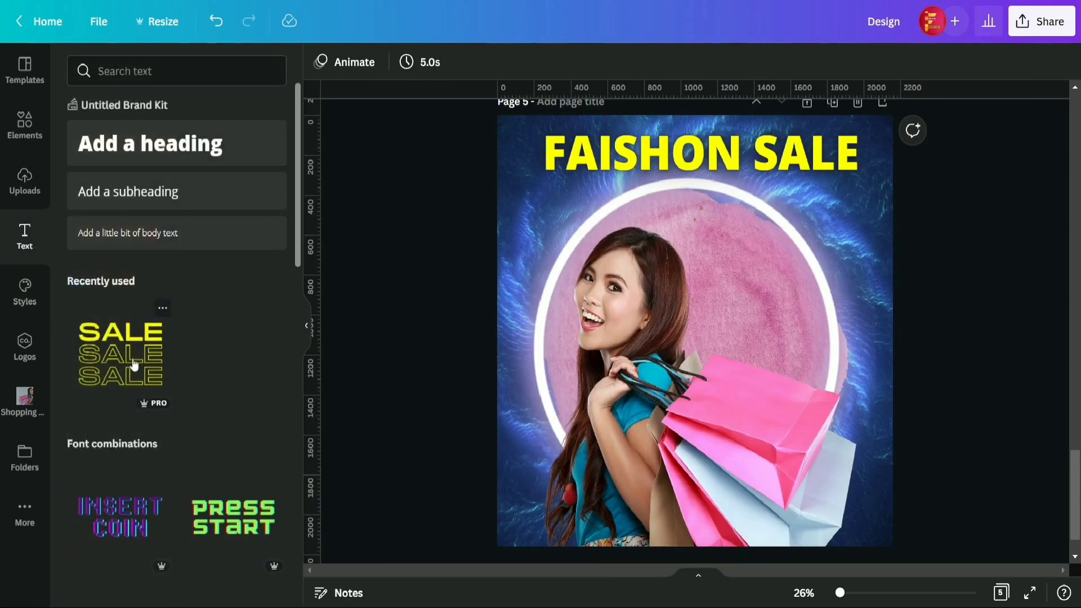
left_click(130, 362)
left_click(308, 326)
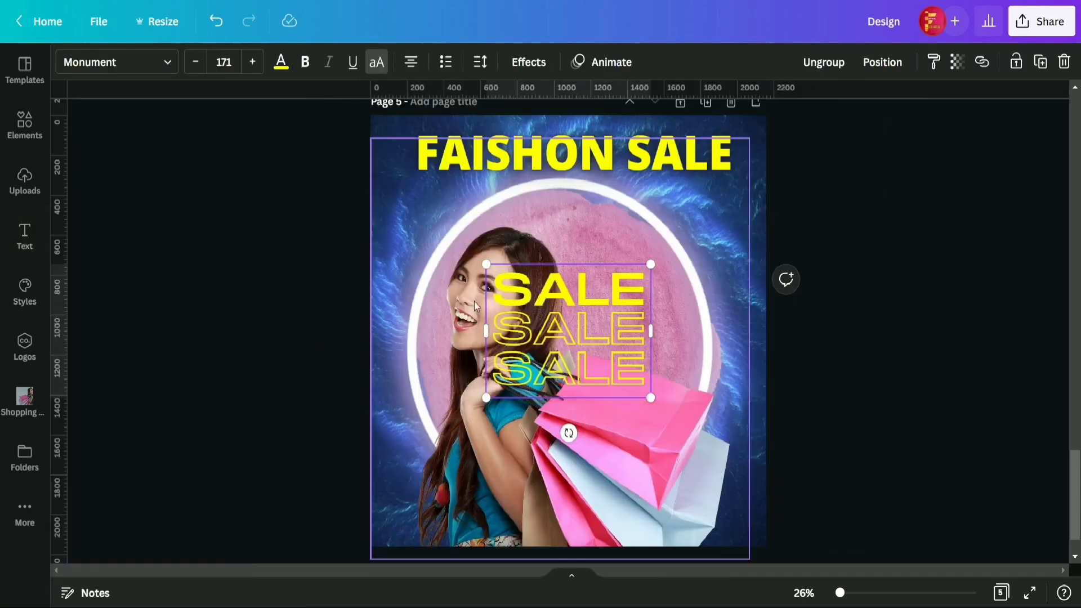
Send the stacked SALE text backward behind the woman and enlarge it to font size 227.
right_click(589, 296)
left_click(665, 353)
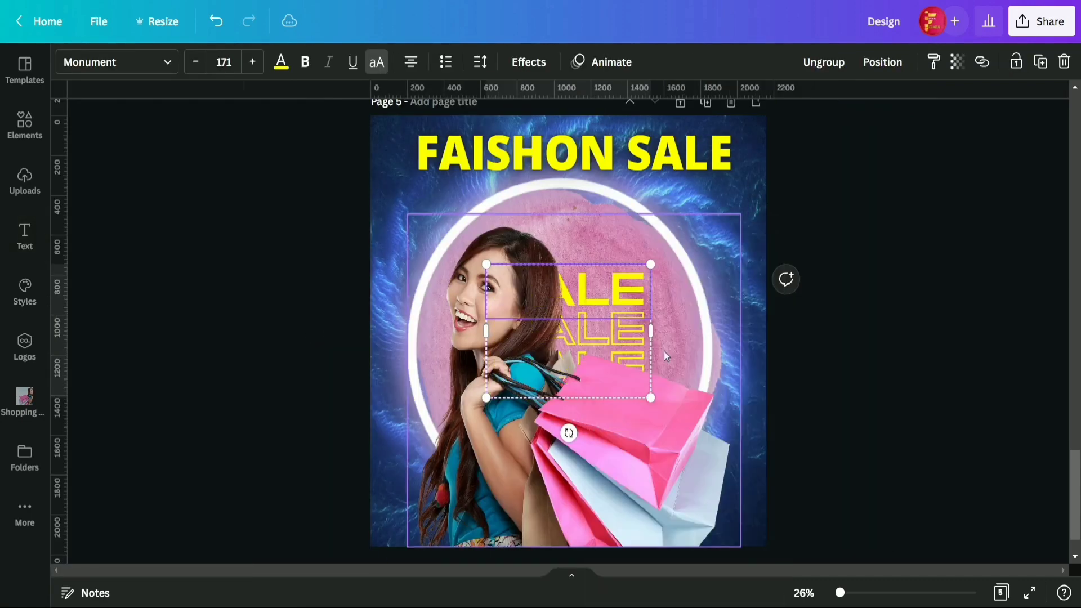
left_click_drag(650, 264, 704, 220)
left_click(641, 279)
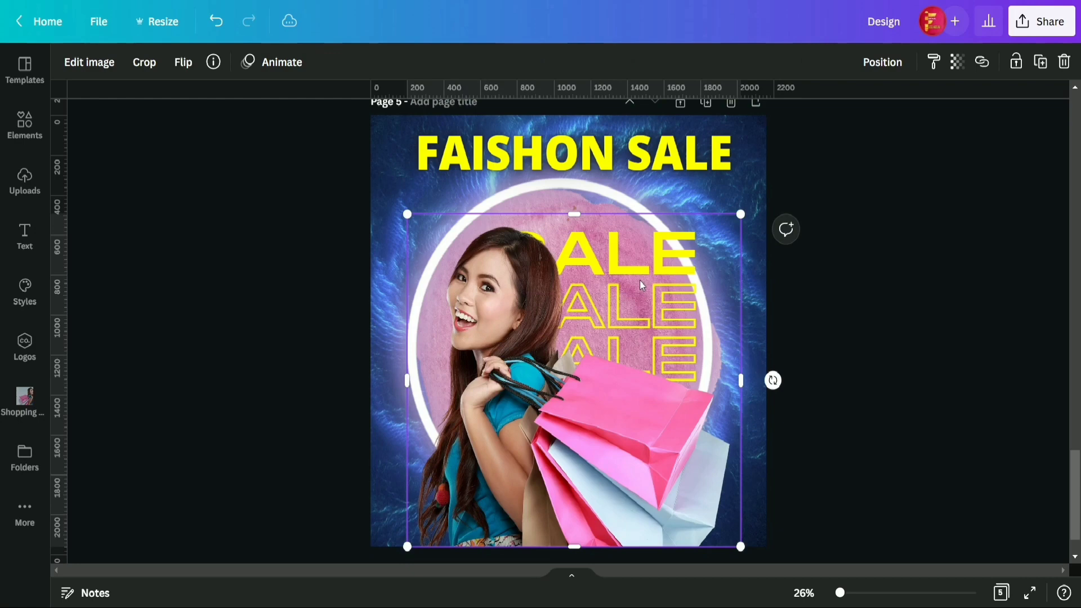
left_click(663, 260)
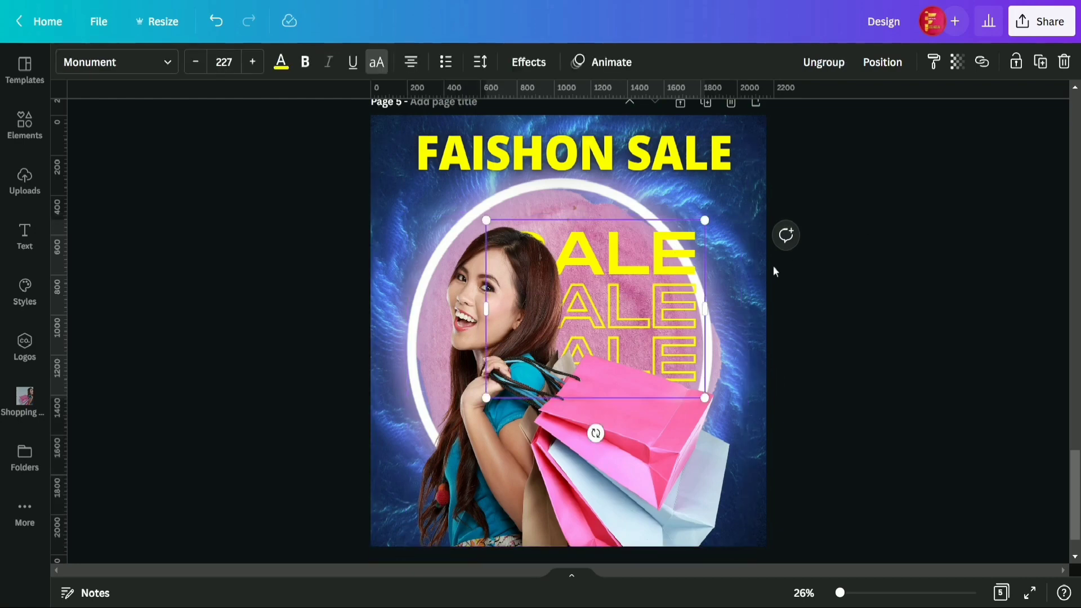
Undo the accidental move of the woman image along with the stacked SALE text's enlargement and layer change.
left_click_drag(675, 248, 667, 249)
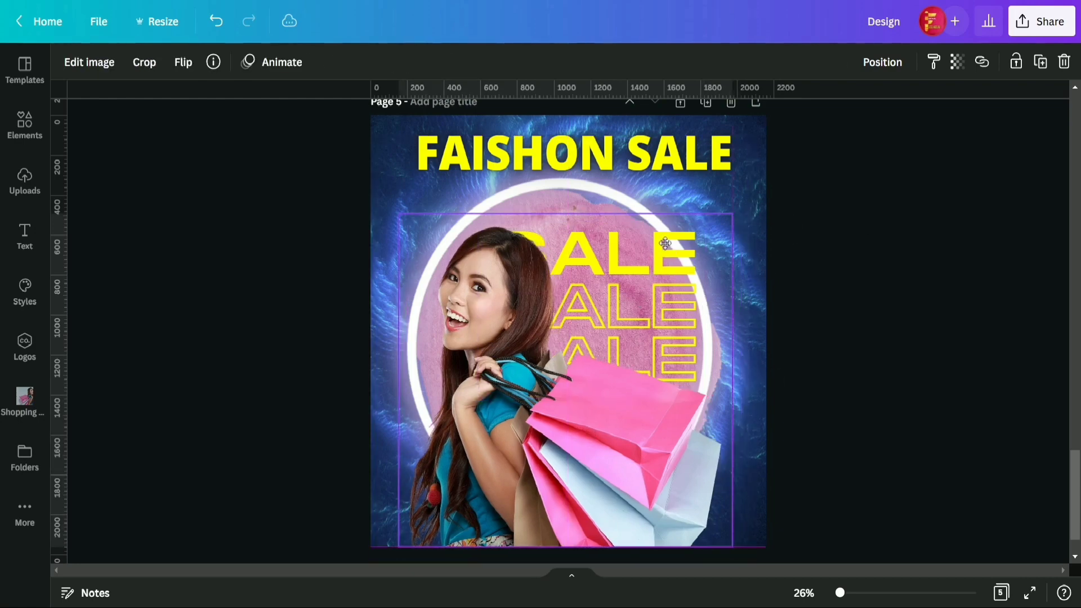
key("ctrl+z")
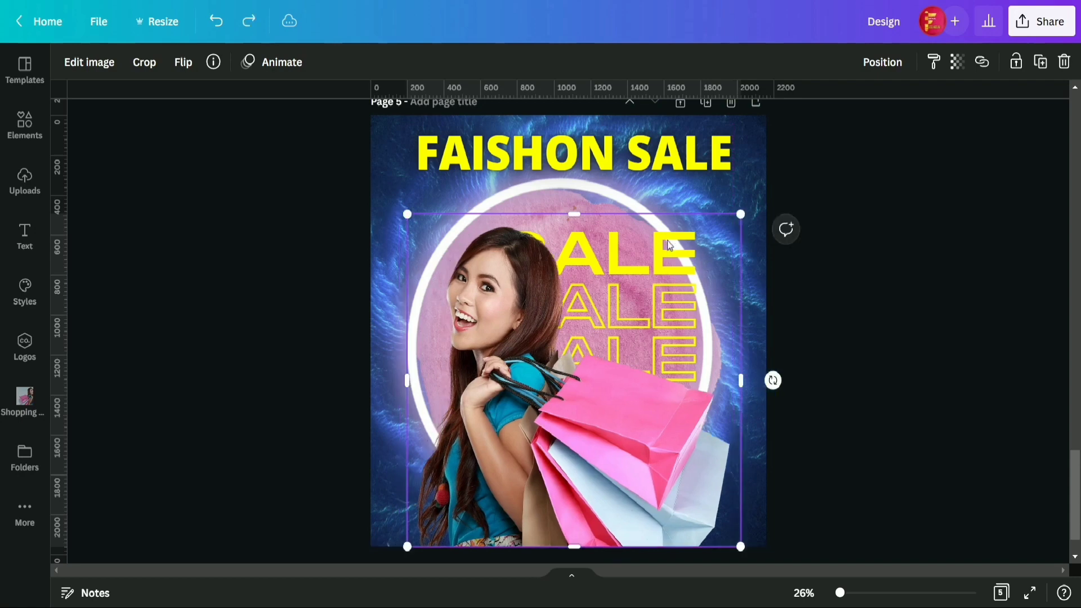
key("ctrl+z")
key("ctrl+z")
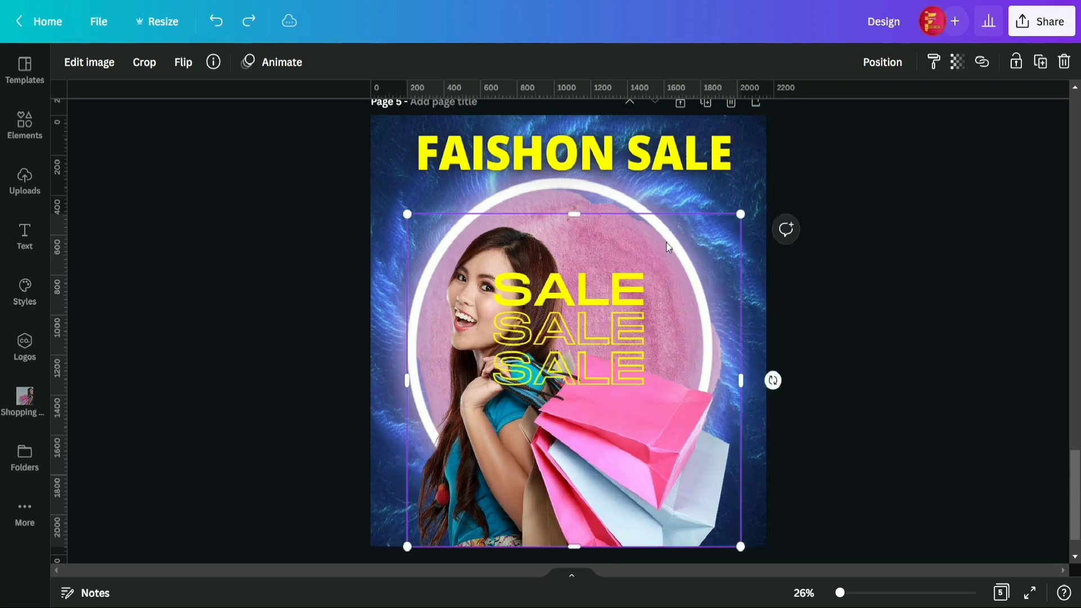
Move the stacked SALE text to the middle of the neon circle and enlarge it to font size 254.
left_click_drag(547, 324, 507, 302)
left_click_drag(607, 372, 684, 436)
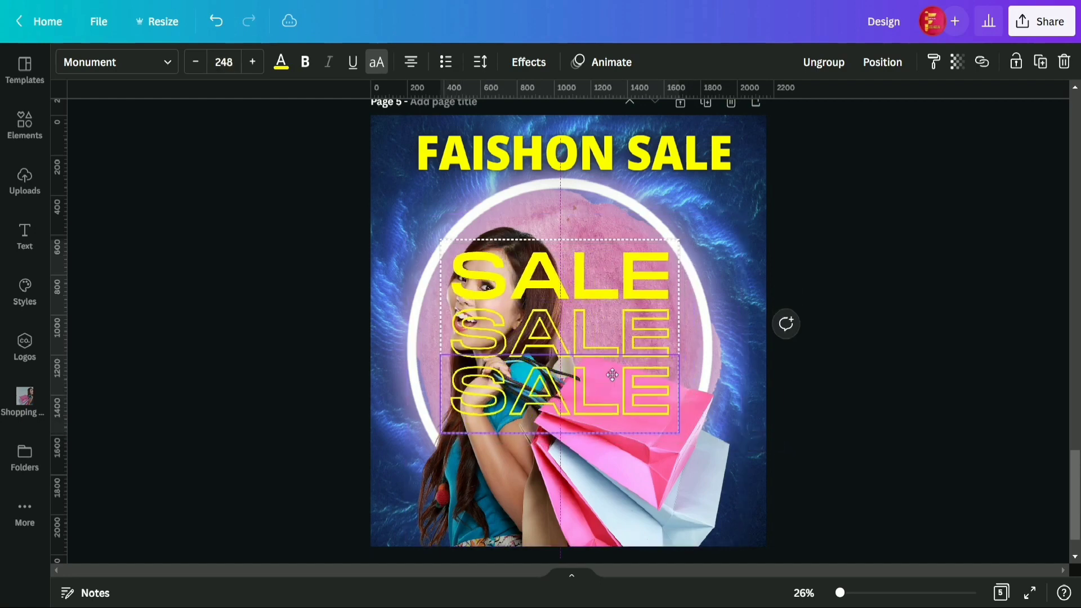
left_click_drag(618, 381, 609, 372)
left_click_drag(675, 429, 681, 434)
Send the stacked SALE text backward so it sits behind the woman image.
right_click(603, 275)
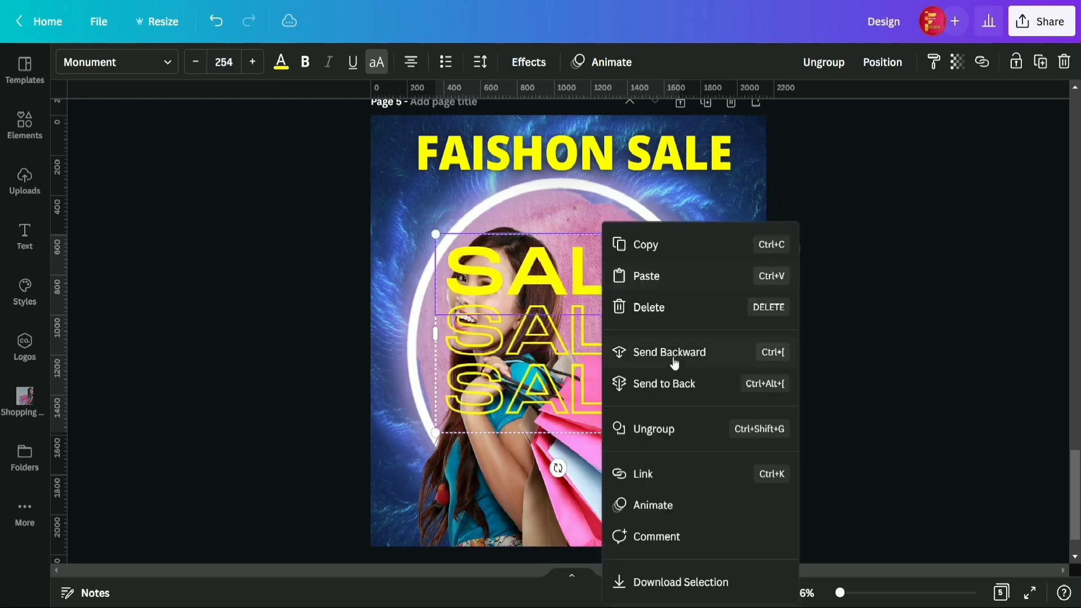
left_click(676, 361)
left_click(930, 279)
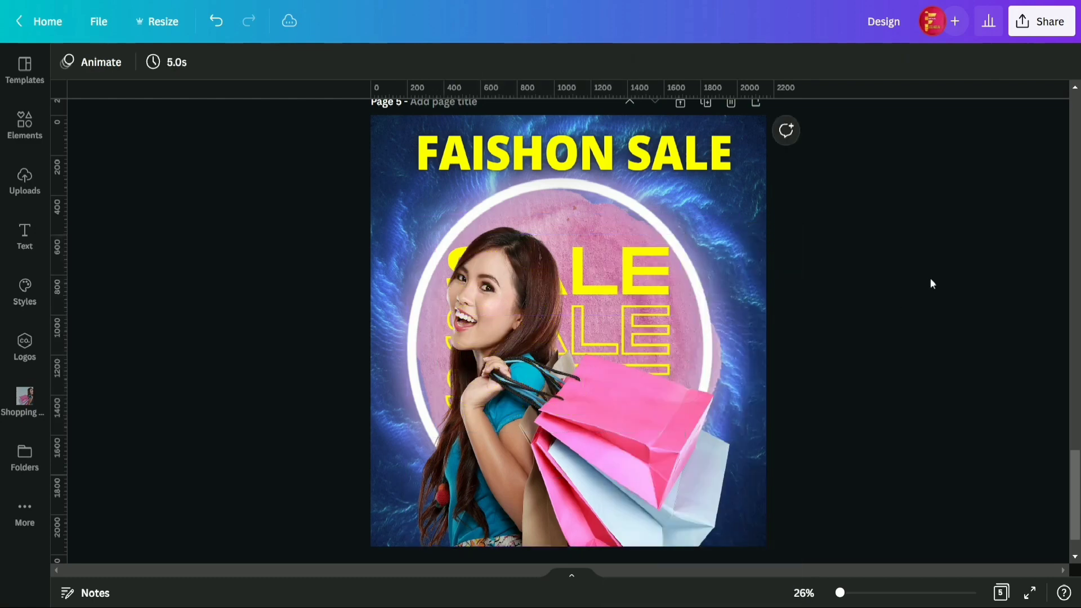
Shrink the woman image from its upper corner to about 1,618 by 1,480, keeping it at the page's bottom edge.
left_click(527, 322)
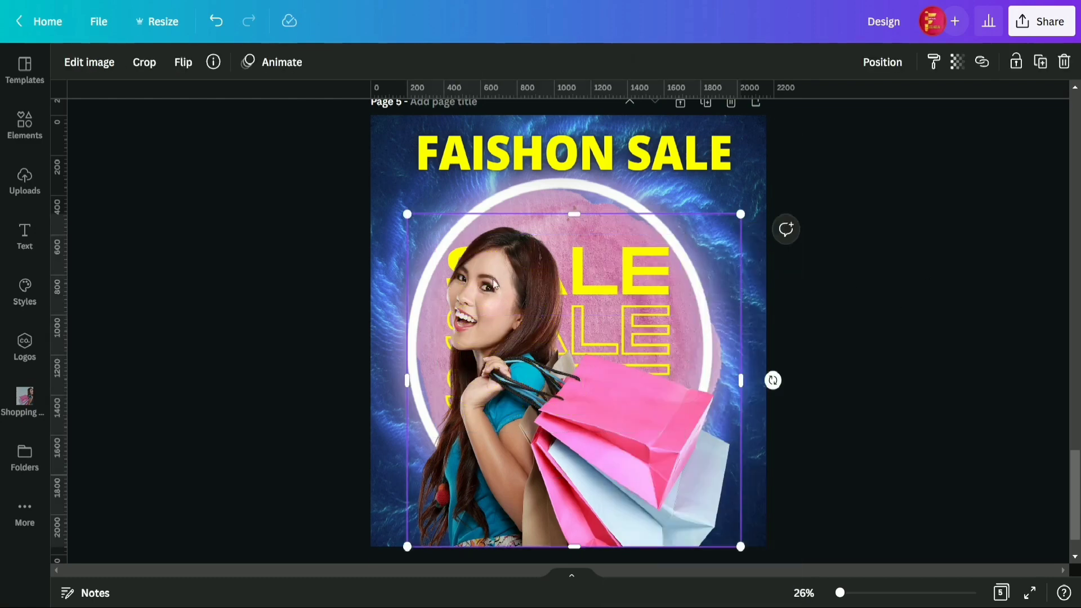
left_click_drag(738, 216, 715, 270)
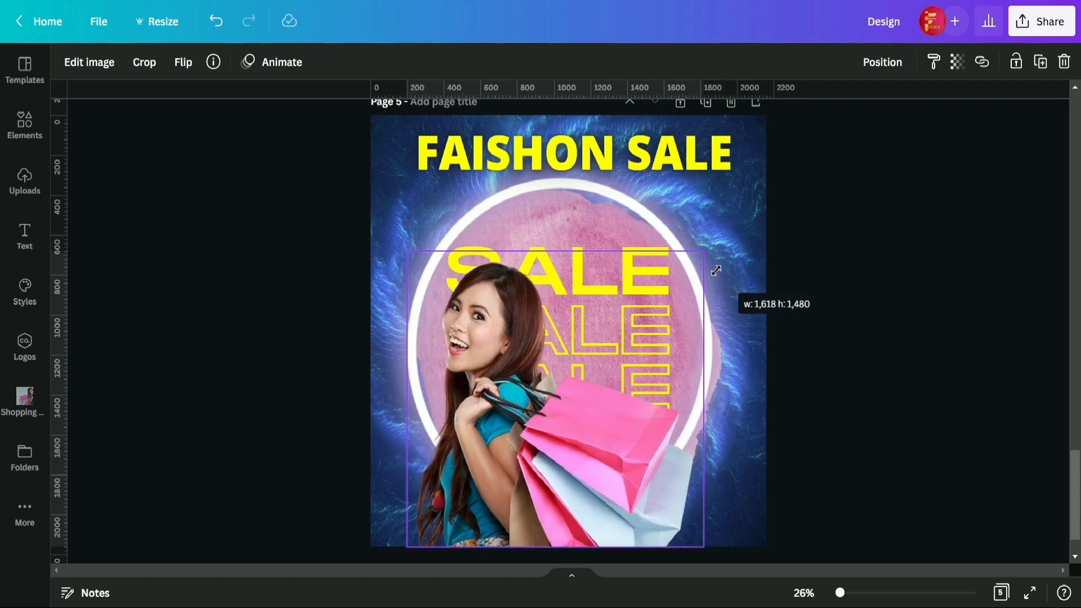
left_click_drag(715, 270, 716, 270)
left_click(898, 250)
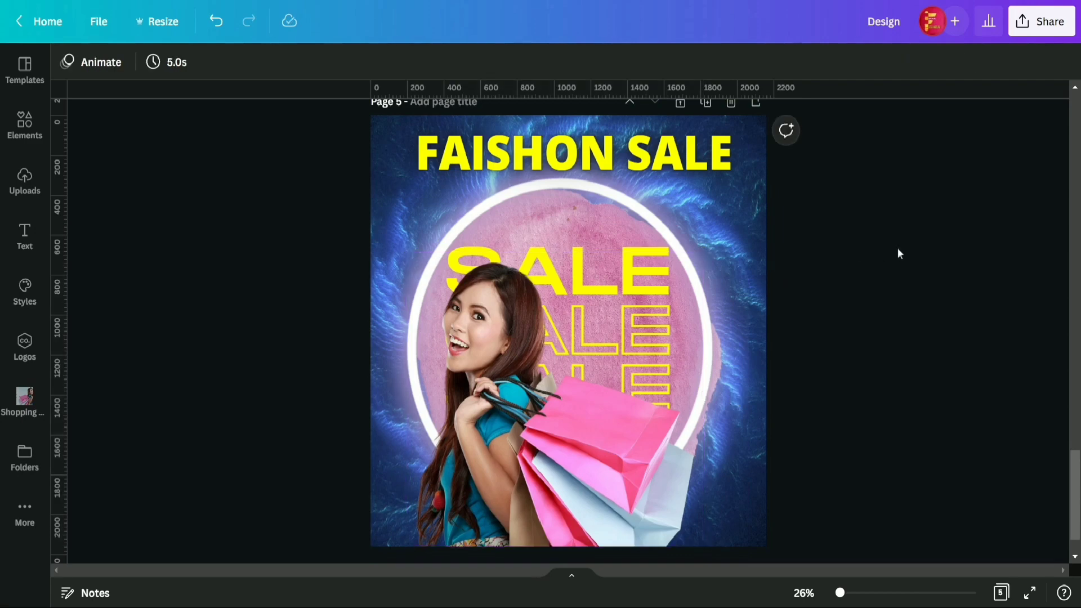
Enlarge the woman image slightly, shift it right along the page's bottom edge, and fine-tune its size.
left_click(478, 412)
left_click_drag(703, 248, 714, 242)
left_click_drag(617, 417, 639, 417)
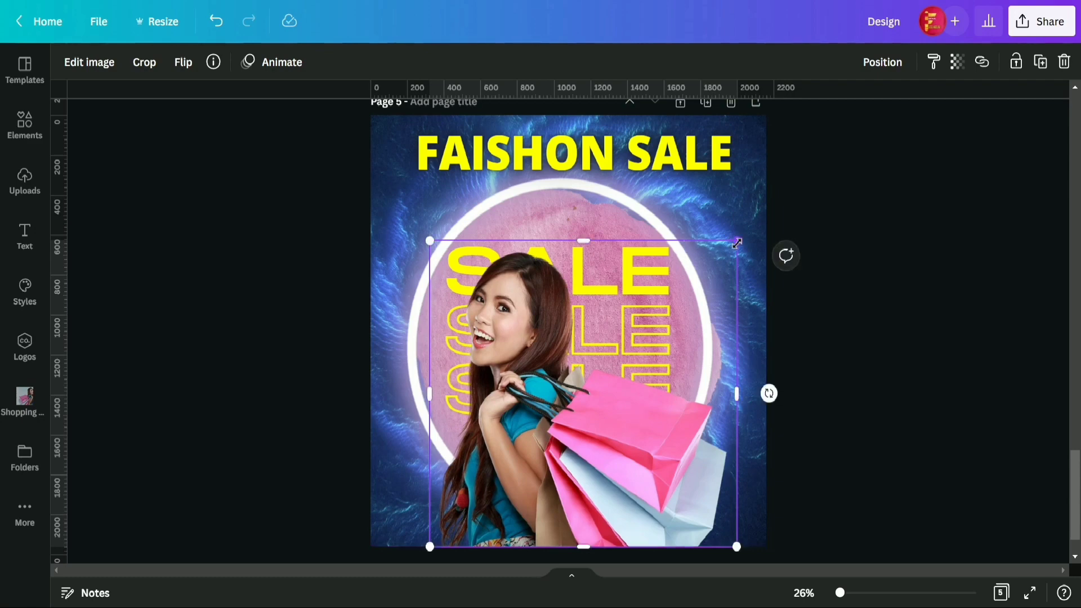
left_click_drag(737, 241, 734, 244)
left_click(910, 304)
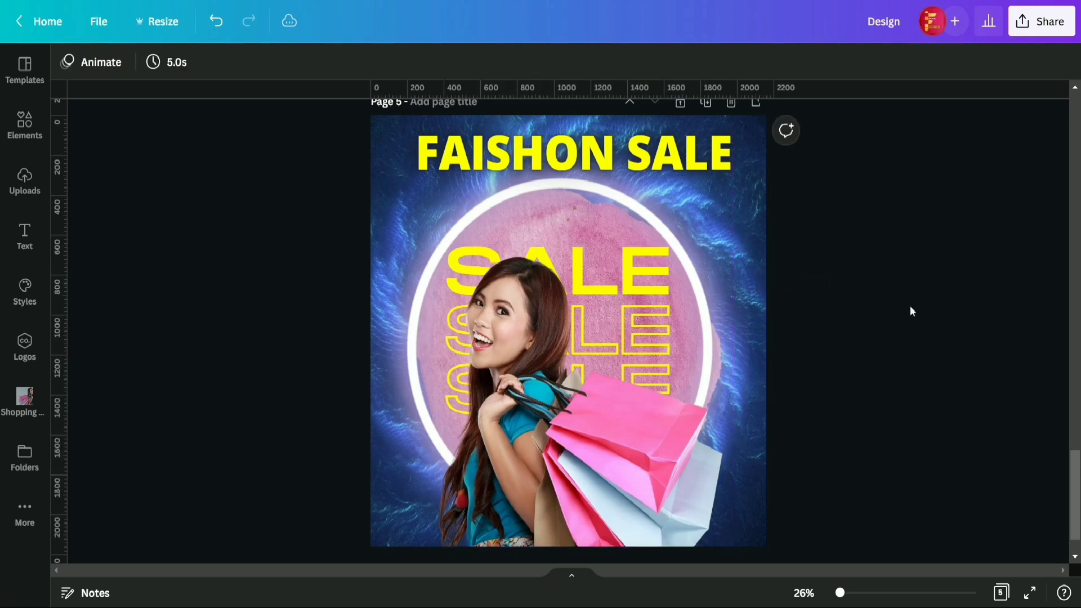
Shrink the stacked SALE text slightly and move it up within the neon circle so more shows above the woman's head.
left_click(628, 242)
mouse_move(628, 236)
left_mouse_down()
mouse_move(633, 219)
mouse_move(623, 218)
mouse_move(656, 229)
mouse_move(617, 224)
left_mouse_up()
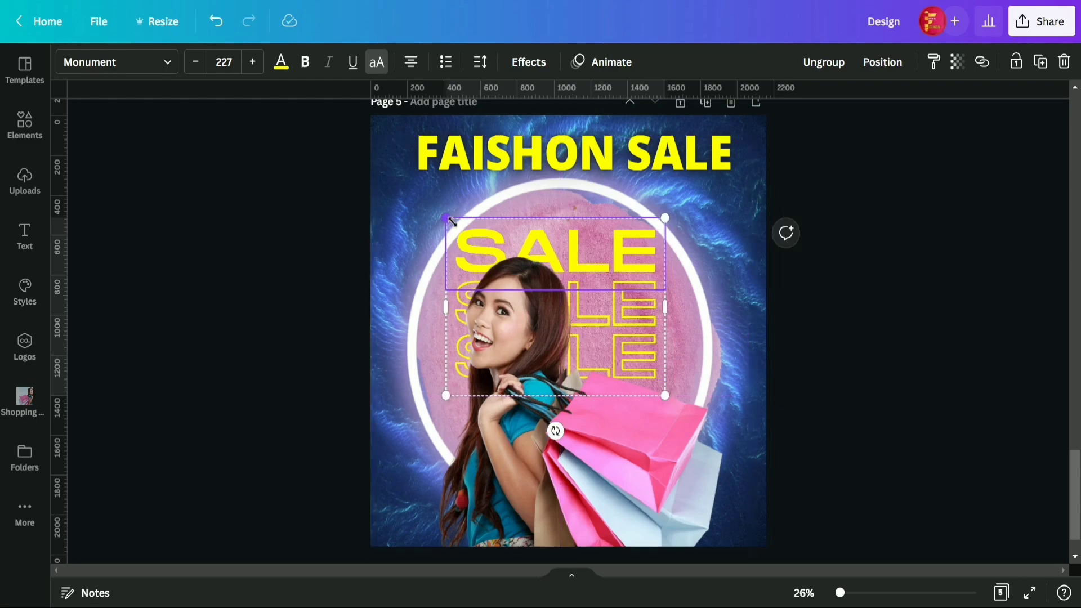
left_click_drag(448, 219, 454, 224)
left_click_drag(583, 238, 579, 231)
left_click(928, 257)
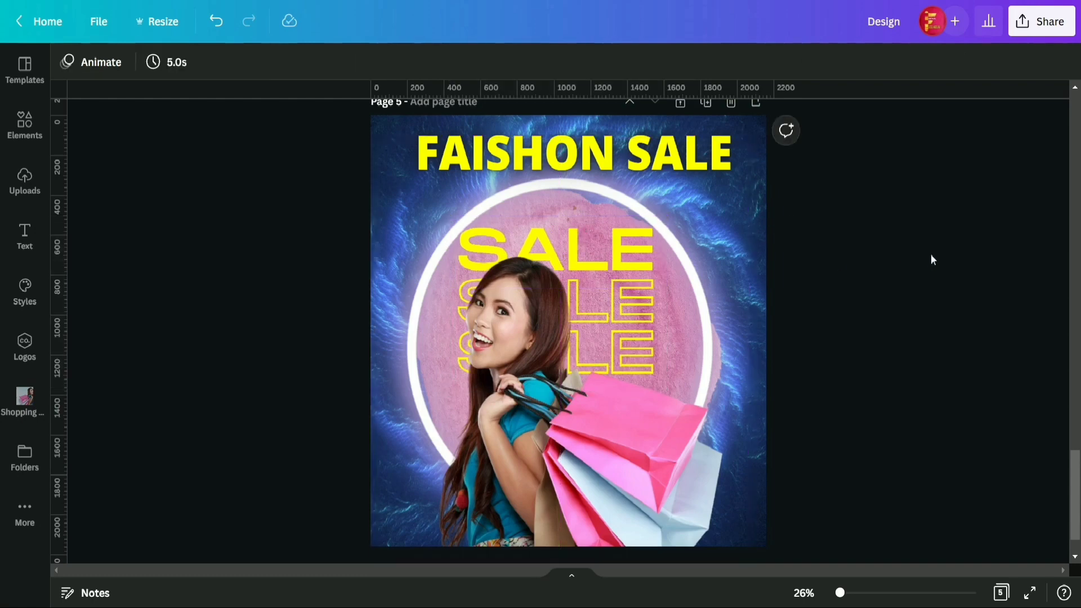
left_click_drag(1075, 475, 1075, 476)
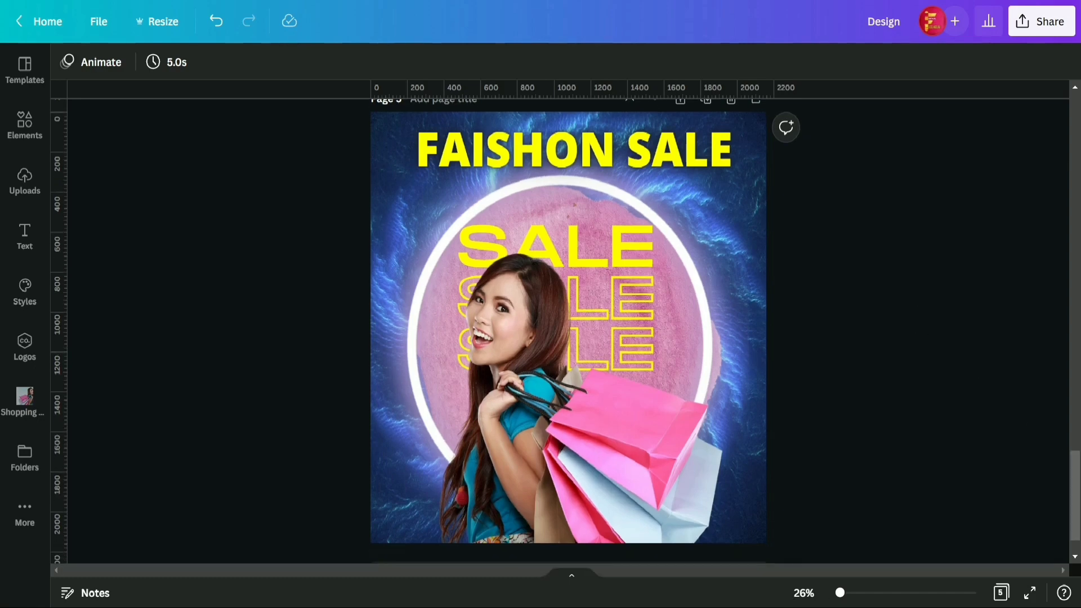